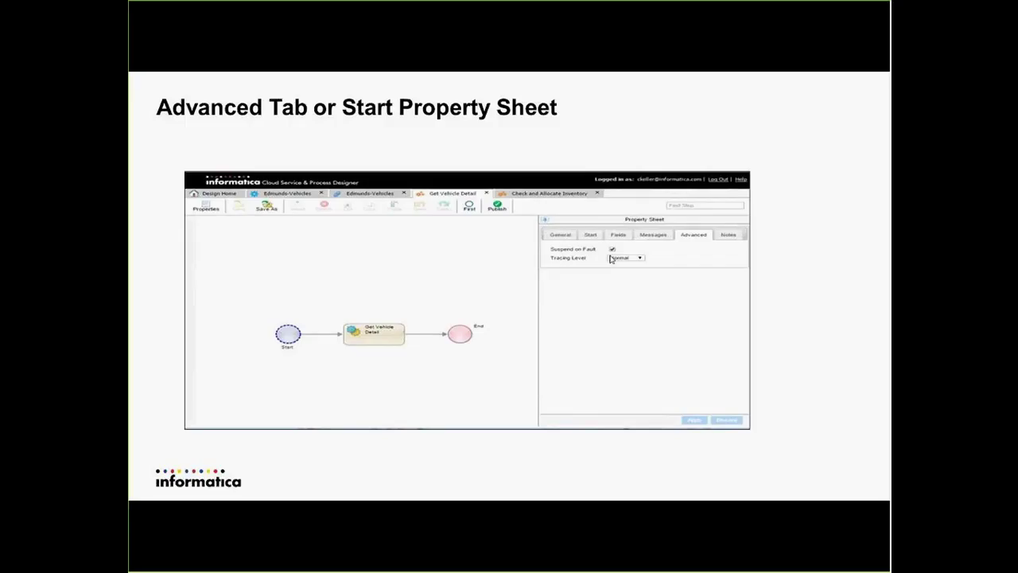
Step: Show the 'Suspend on Uncaught Fault - Details' slide, then advance to 'Active Process – Filter Suspended'
{"action": "key", "text": "Right"}
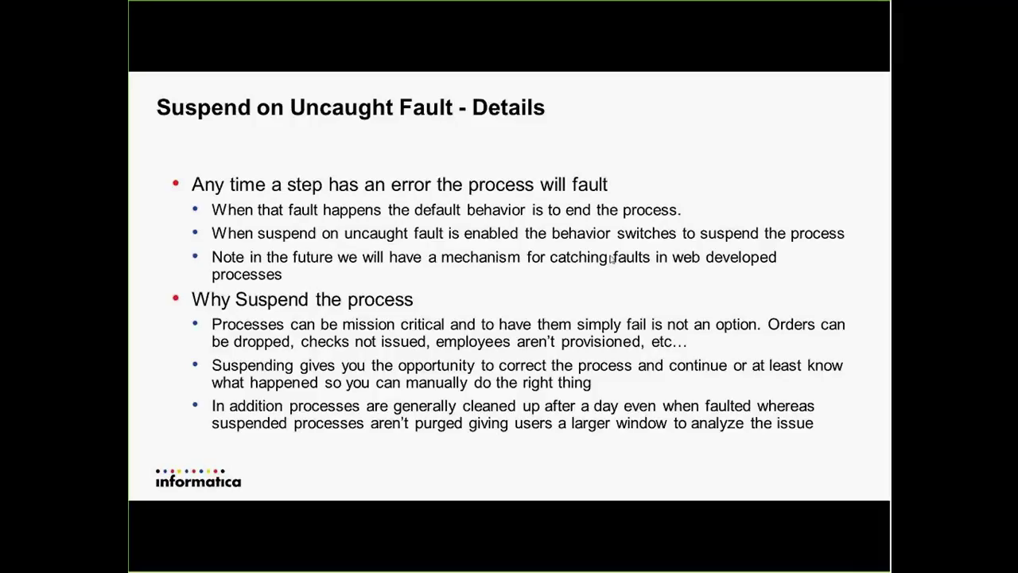
{"action": "left_click", "coordinate": [612, 259]}
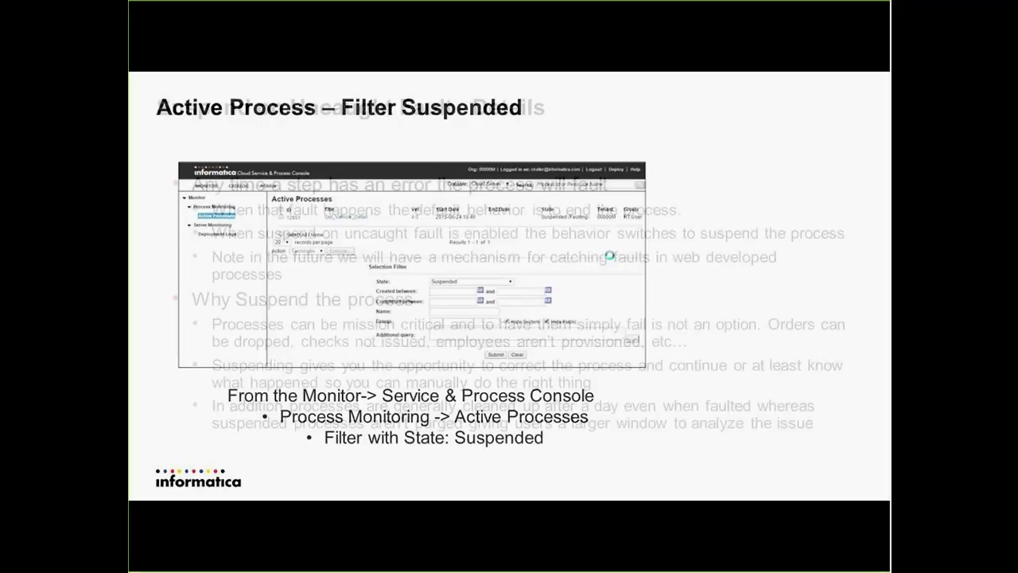
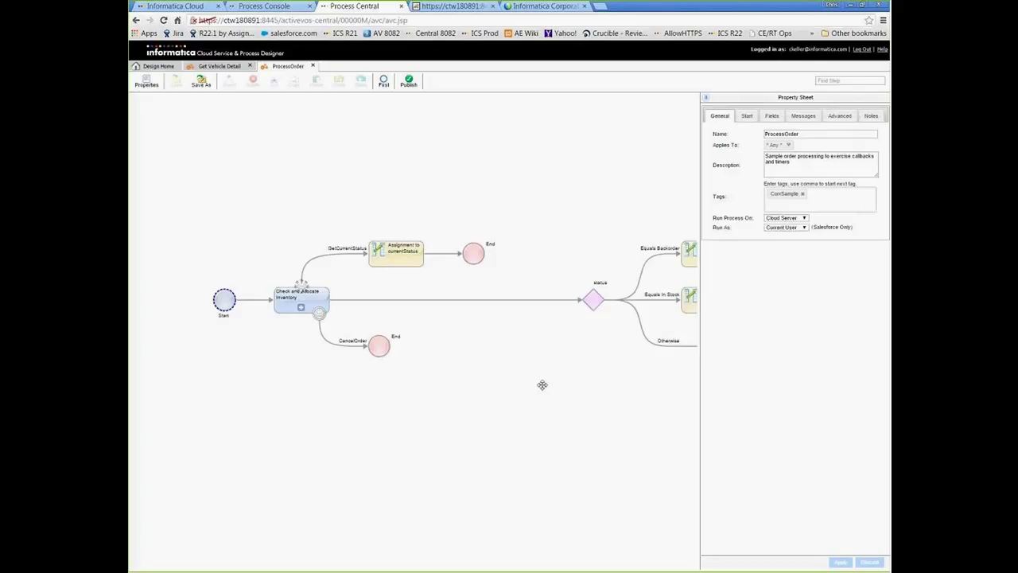
Step: Review Get Vehicle Detail's VIN input and make/model output fields, then return to Design Home
{"action": "left_click", "coordinate": [215, 66]}
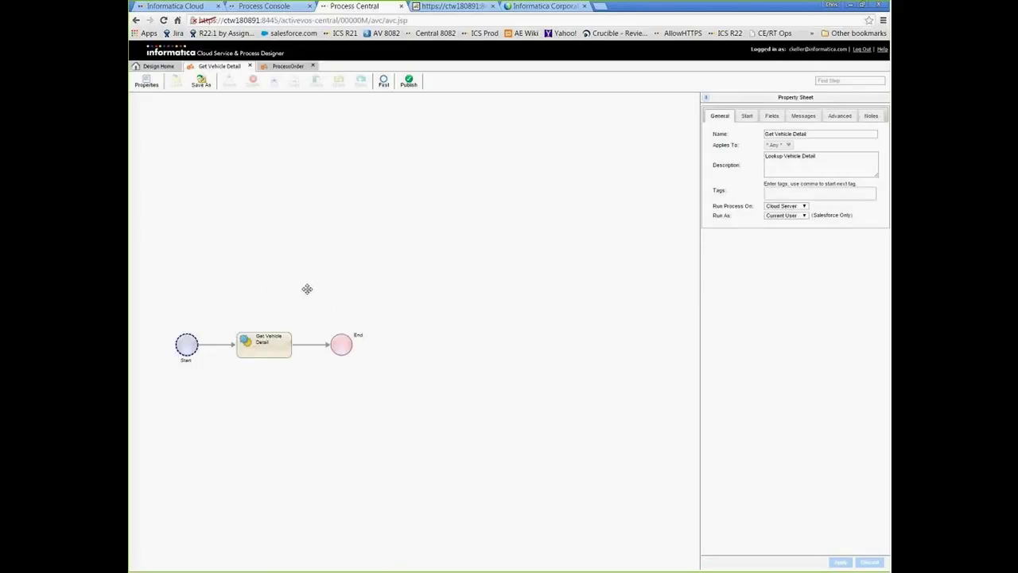
{"action": "left_click_drag", "start_coordinate": [307, 289], "coordinate": [336, 228]}
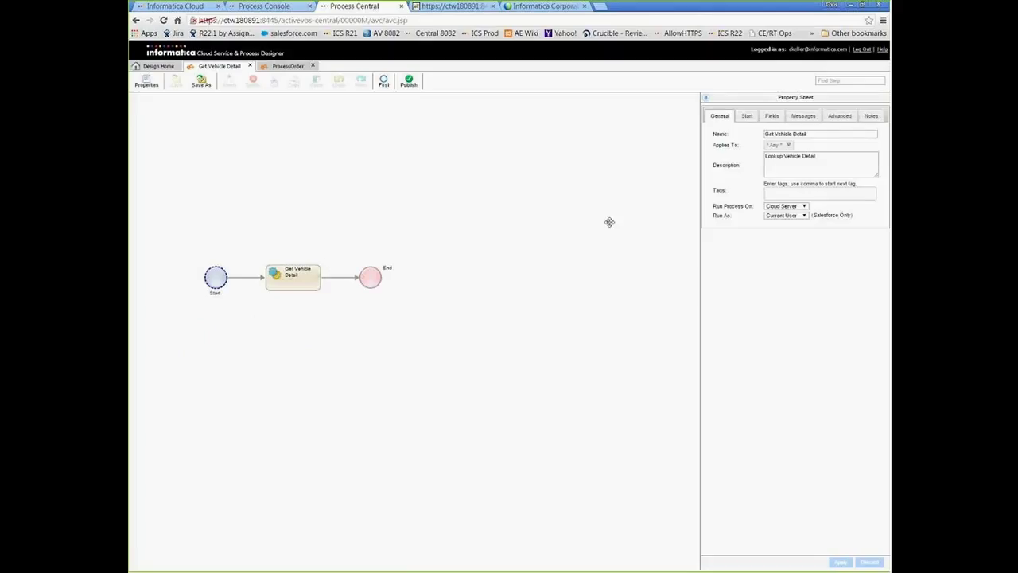
{"action": "left_click", "coordinate": [770, 117]}
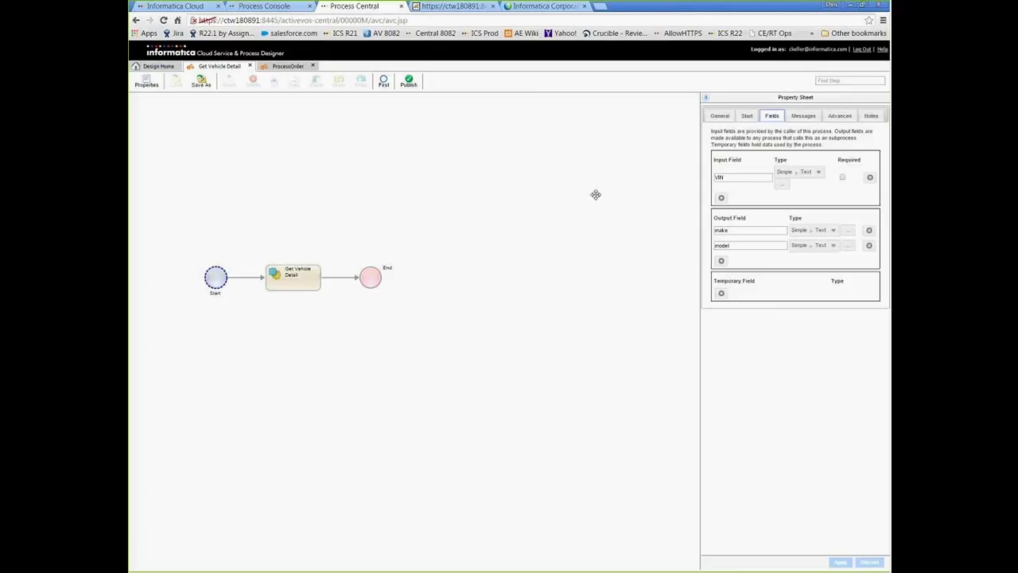
{"action": "left_click", "coordinate": [153, 66]}
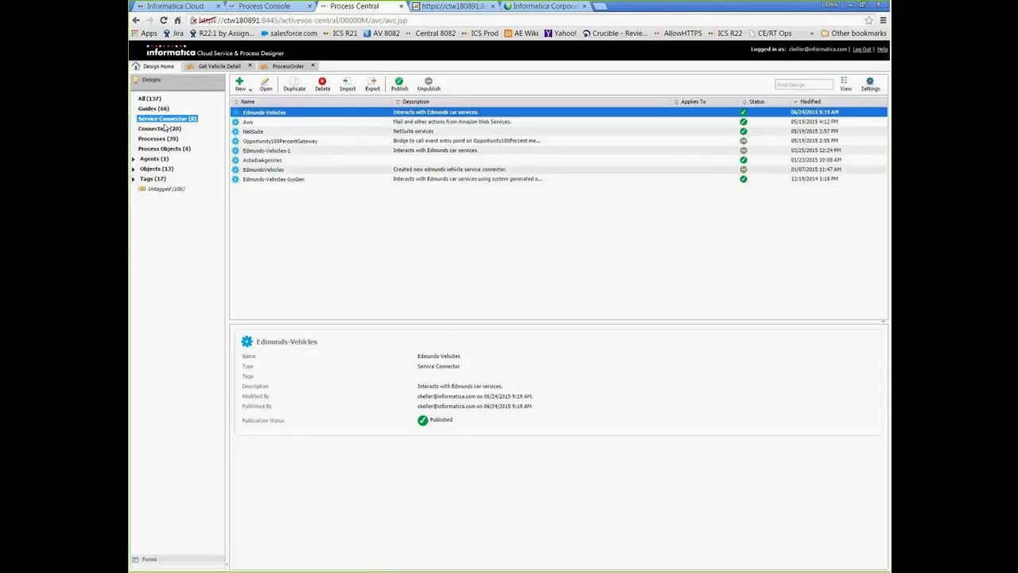
Step: Re-invoke the Get Vehicle Detail service URL with a VIN, returning model STS and make Cadillac
{"action": "left_click", "coordinate": [158, 140]}
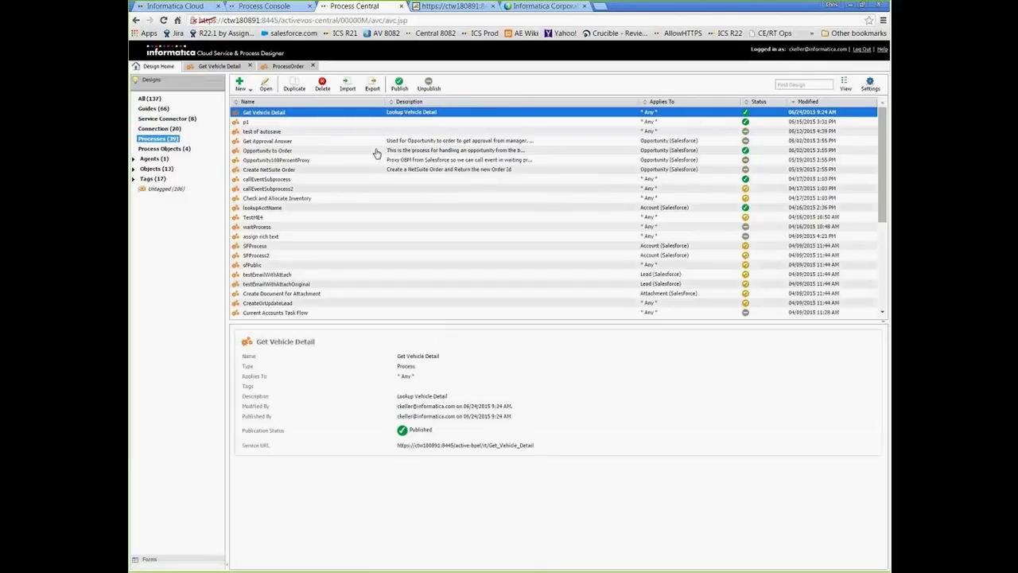
{"action": "left_click_drag", "start_coordinate": [534, 446], "coordinate": [396, 448]}
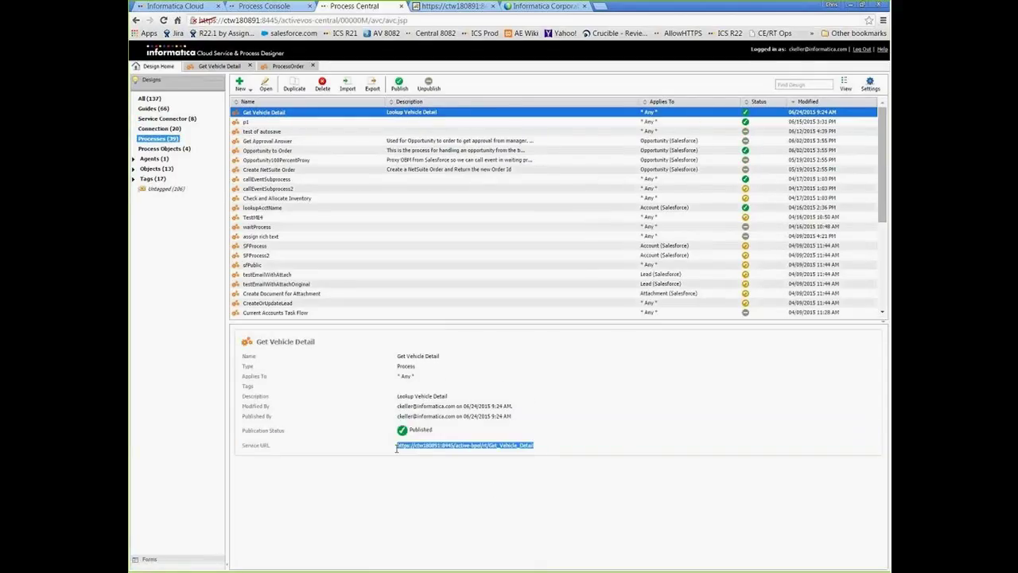
{"action": "left_click", "coordinate": [445, 5]}
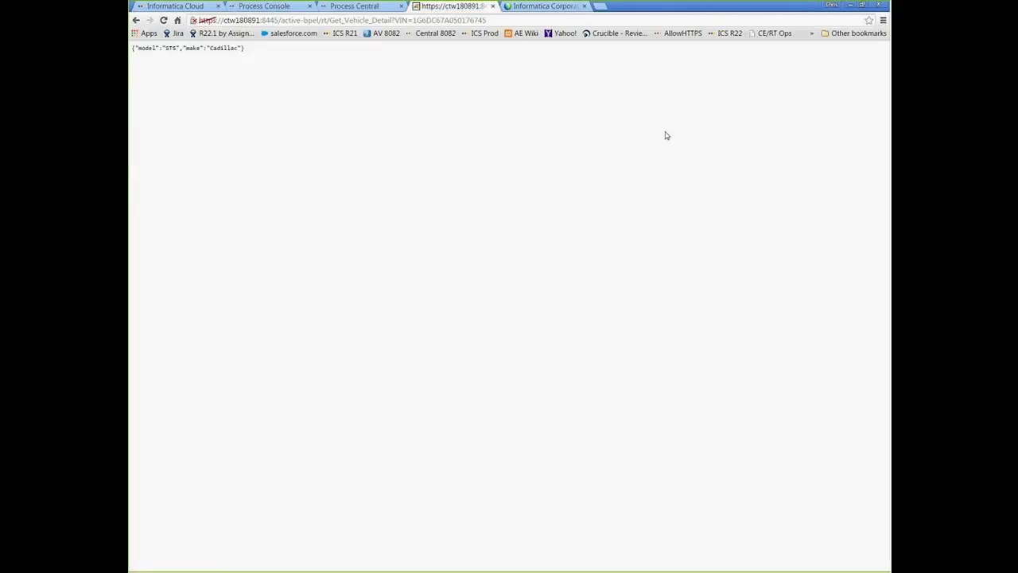
{"action": "left_click", "coordinate": [499, 20]}
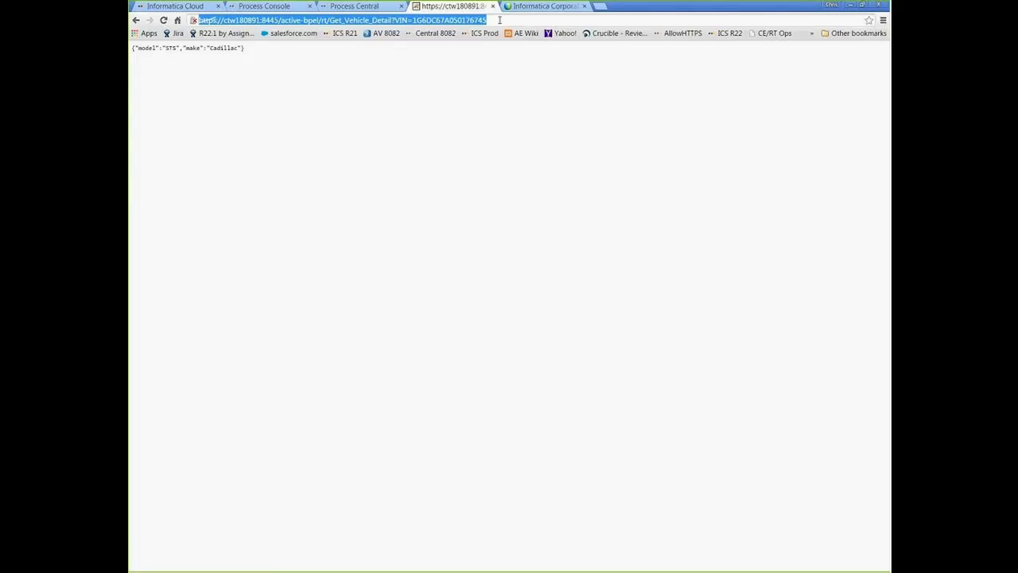
{"action": "key", "text": "Return"}
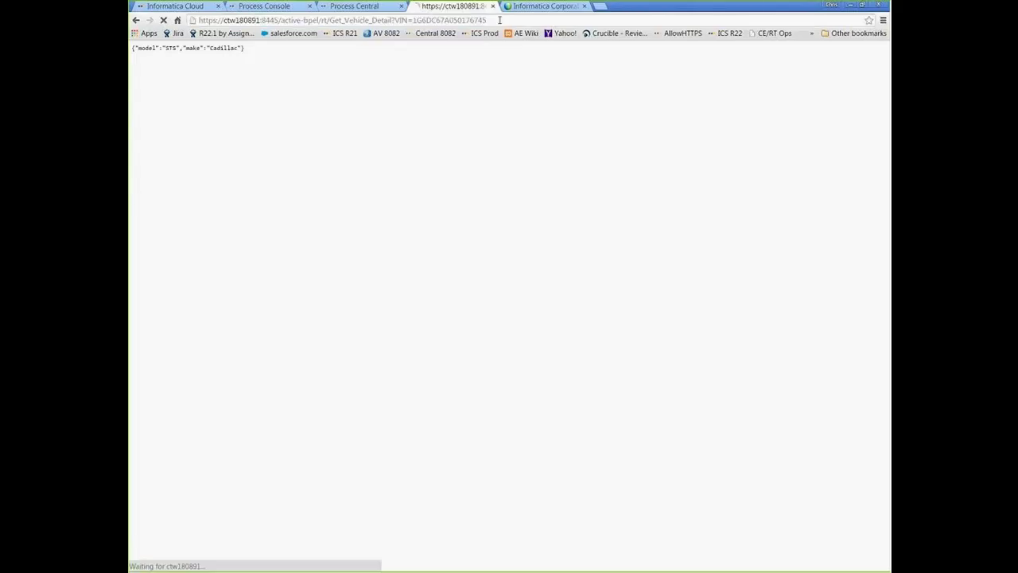
{"action": "double_click", "coordinate": [148, 48]}
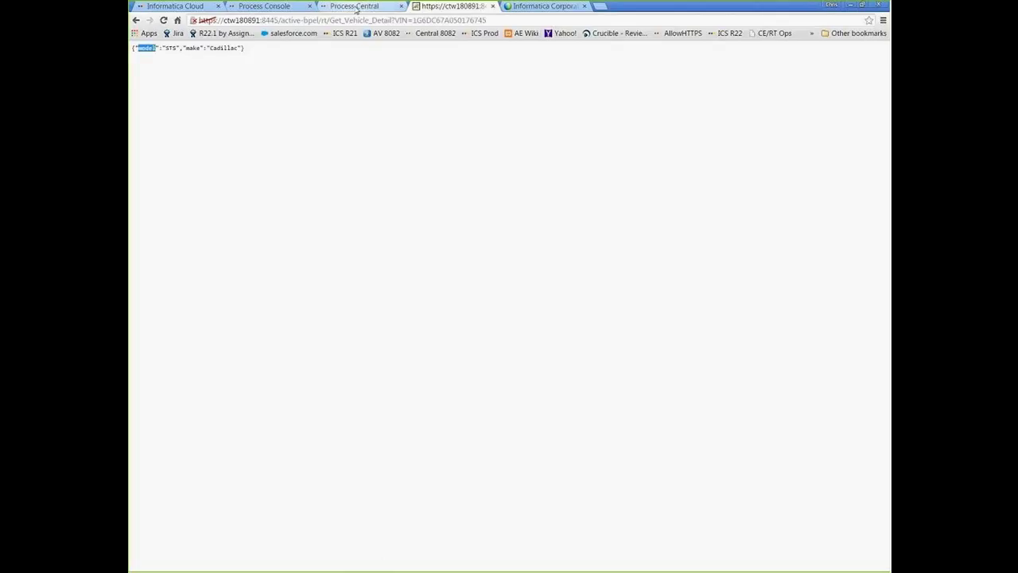
Step: Refresh Active Processes in the Process Console and open completed run 12817's detail view
{"action": "left_click", "coordinate": [265, 7]}
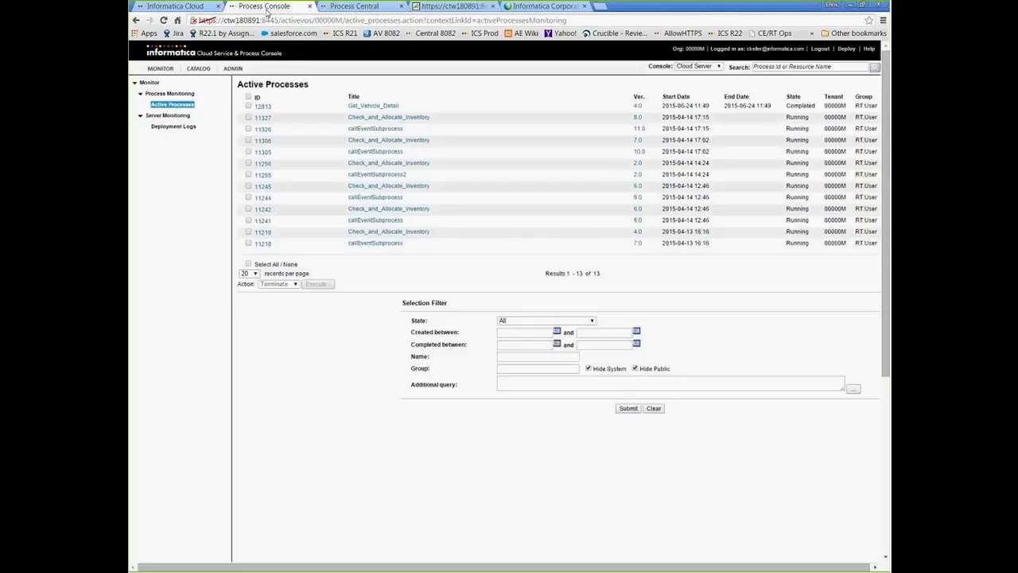
{"action": "left_click", "coordinate": [168, 105]}
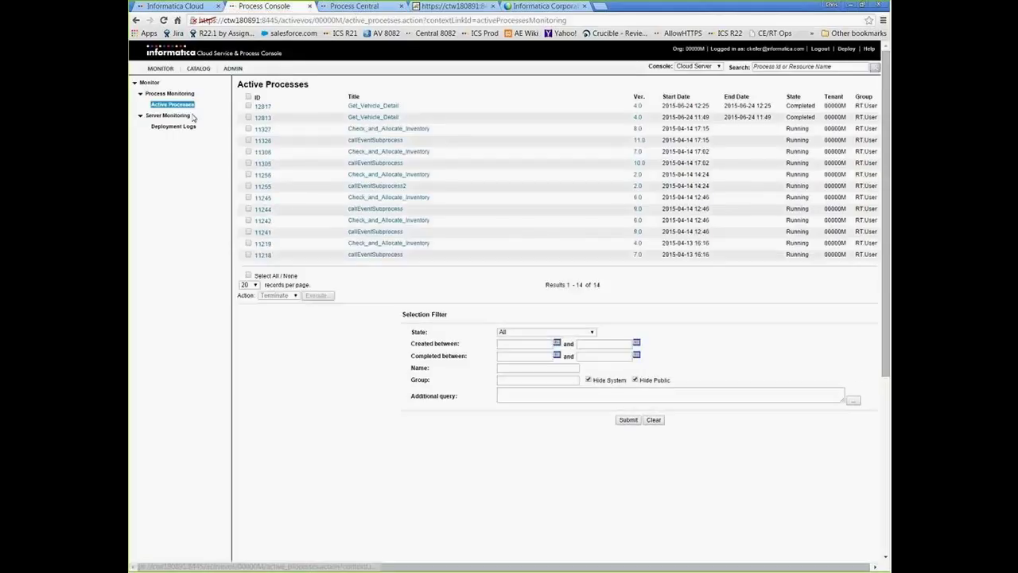
{"action": "left_click_drag", "start_coordinate": [778, 106], "coordinate": [724, 109]}
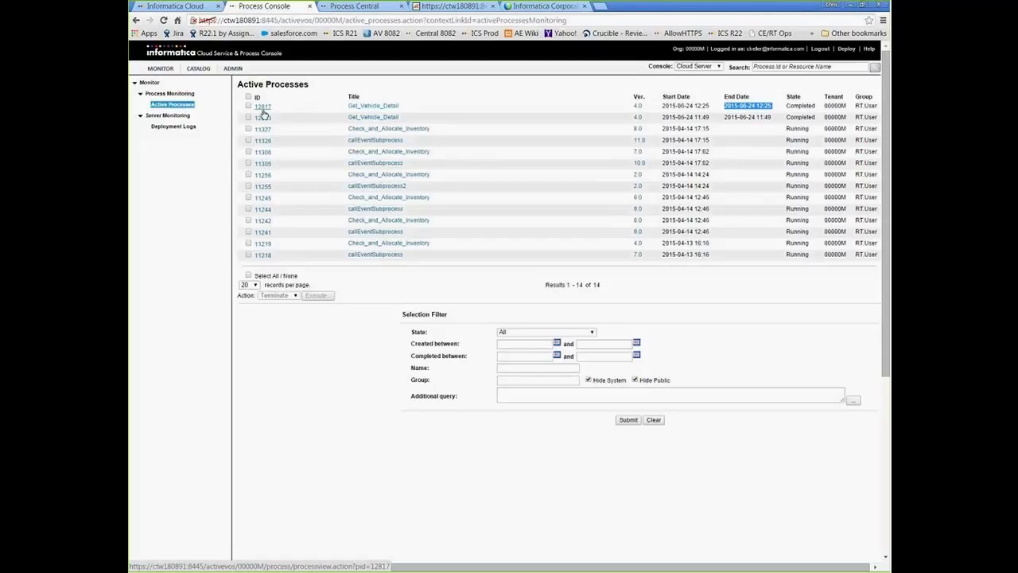
{"action": "left_click", "coordinate": [263, 108]}
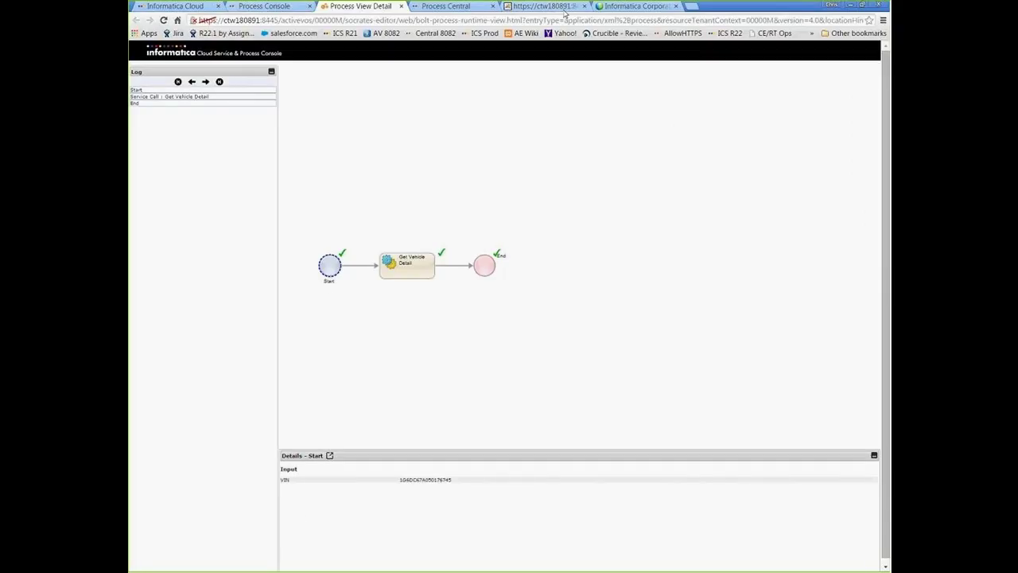
Step: Call the Get Vehicle Detail URL with the ?VIN parameter removed, then return to Active Processes
{"action": "left_click", "coordinate": [555, 7]}
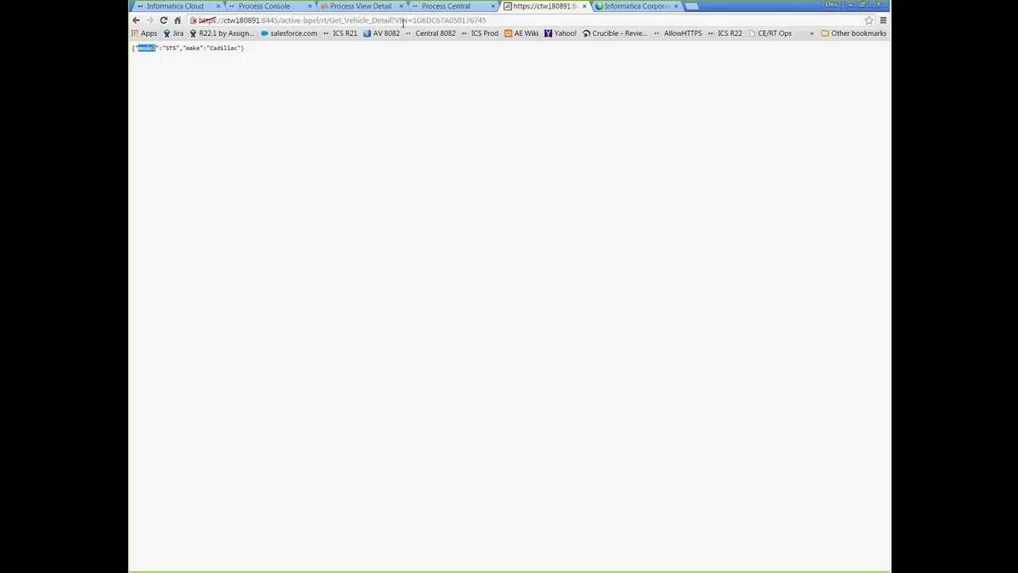
{"action": "left_click_drag", "start_coordinate": [391, 20], "coordinate": [536, 17]}
{"action": "key", "text": "BackSpace"}
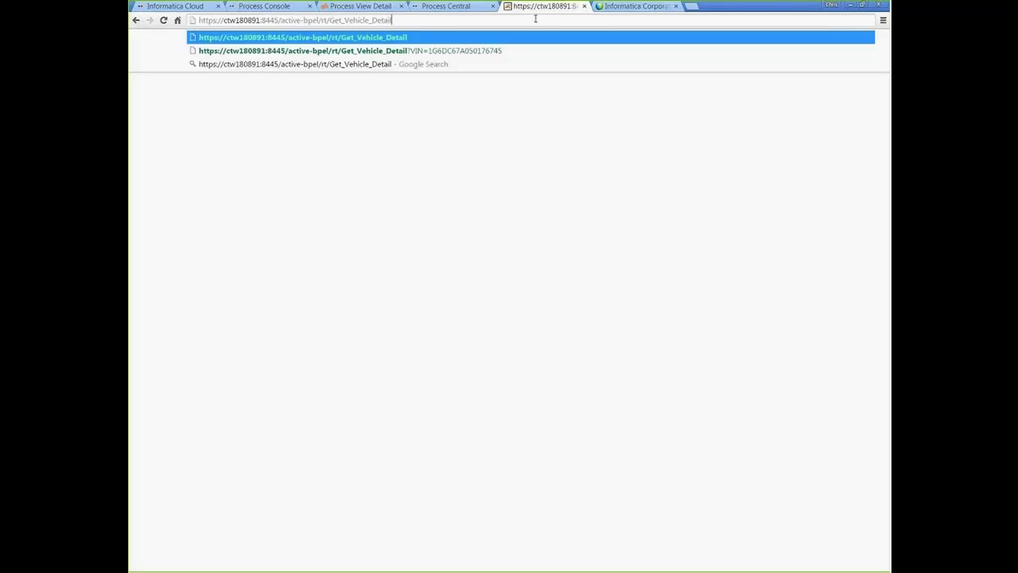
{"action": "key", "text": "Return"}
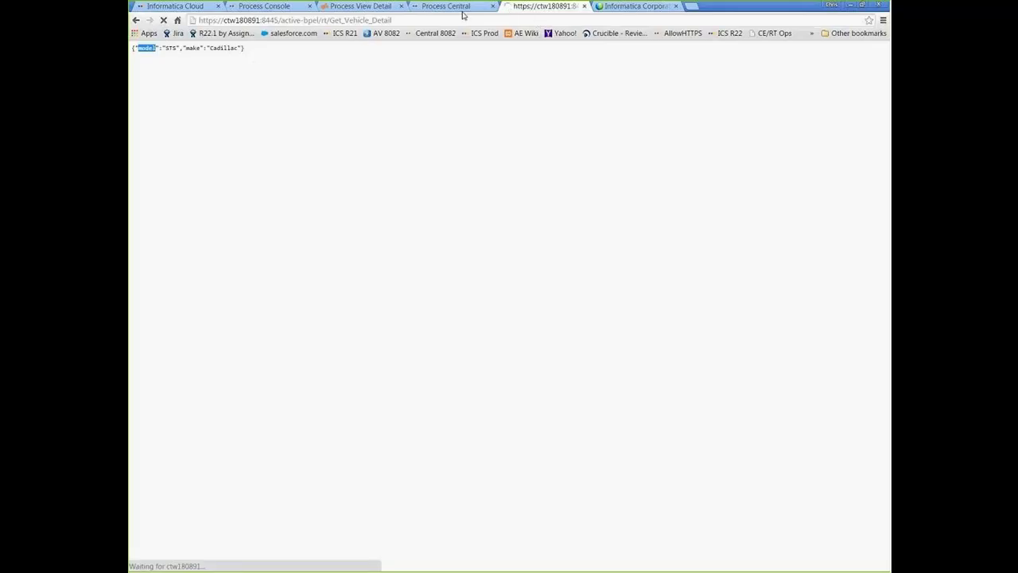
{"action": "left_click", "coordinate": [273, 8]}
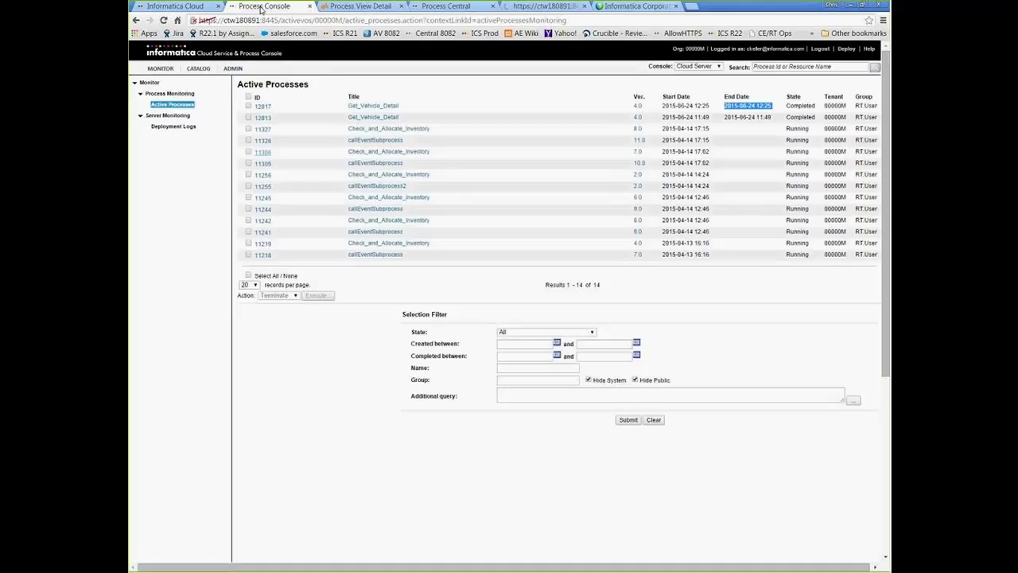
Step: Filter Active Processes to Suspended (Faulting) state and open faulting run 12819
{"action": "left_click", "coordinate": [183, 104]}
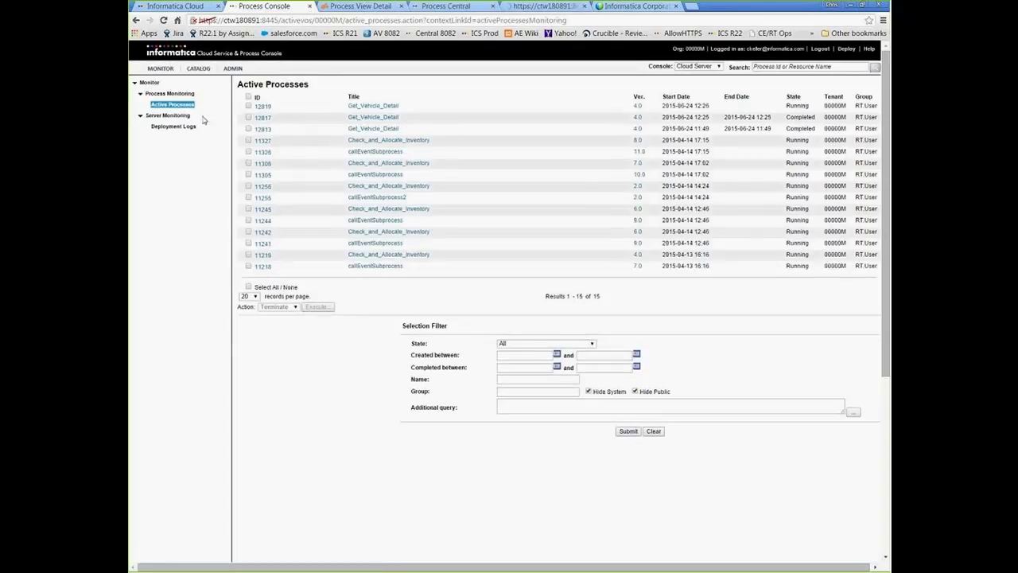
{"action": "left_click", "coordinate": [172, 104]}
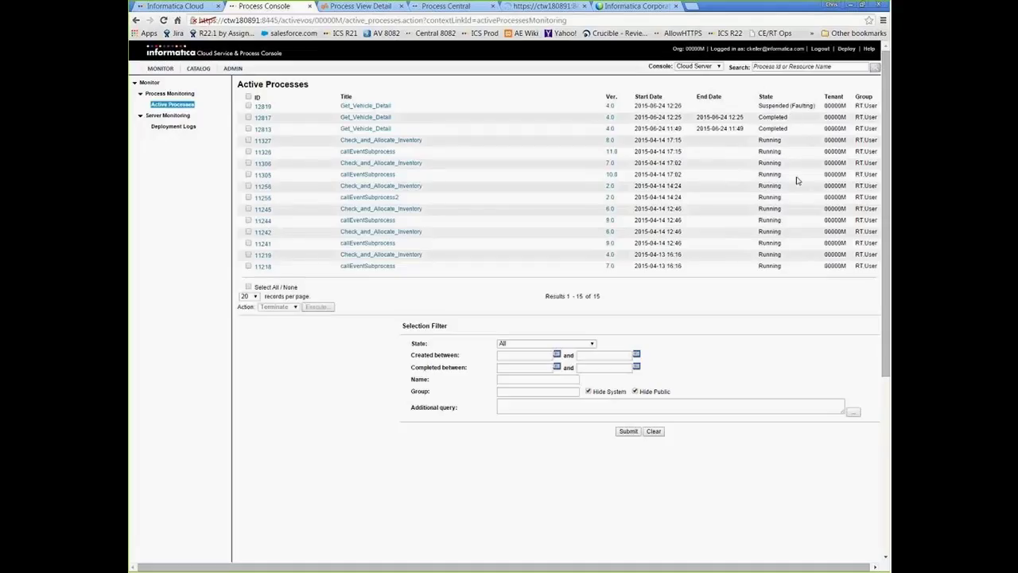
{"action": "left_click", "coordinate": [571, 345]}
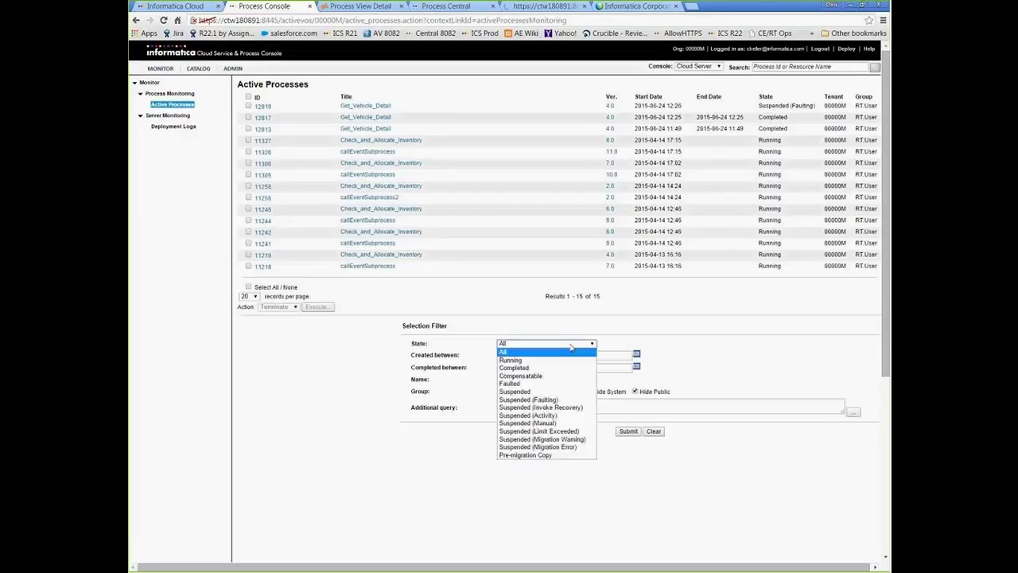
{"action": "left_click", "coordinate": [557, 392]}
{"action": "left_click", "coordinate": [628, 431]}
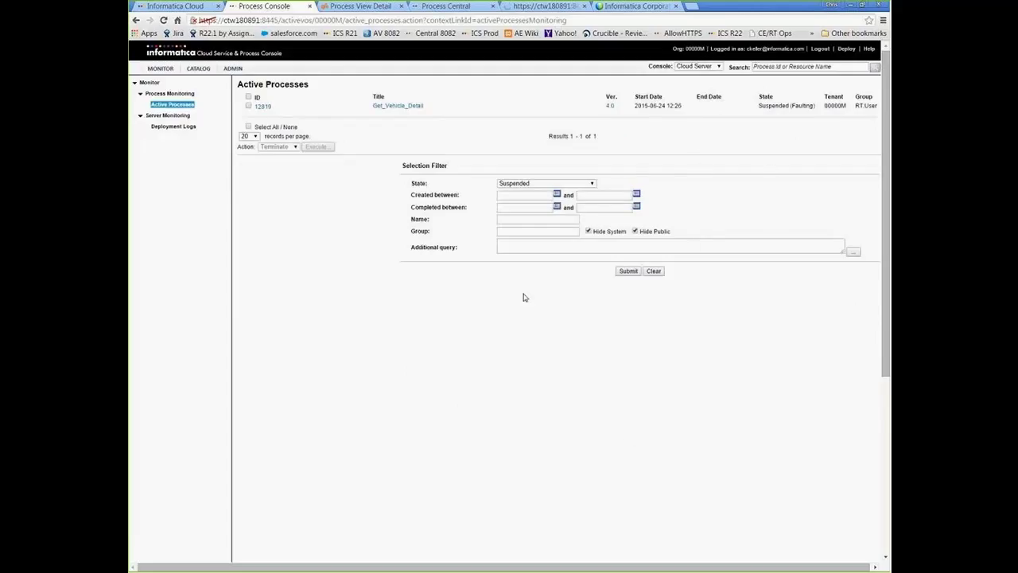
{"action": "left_click", "coordinate": [570, 184]}
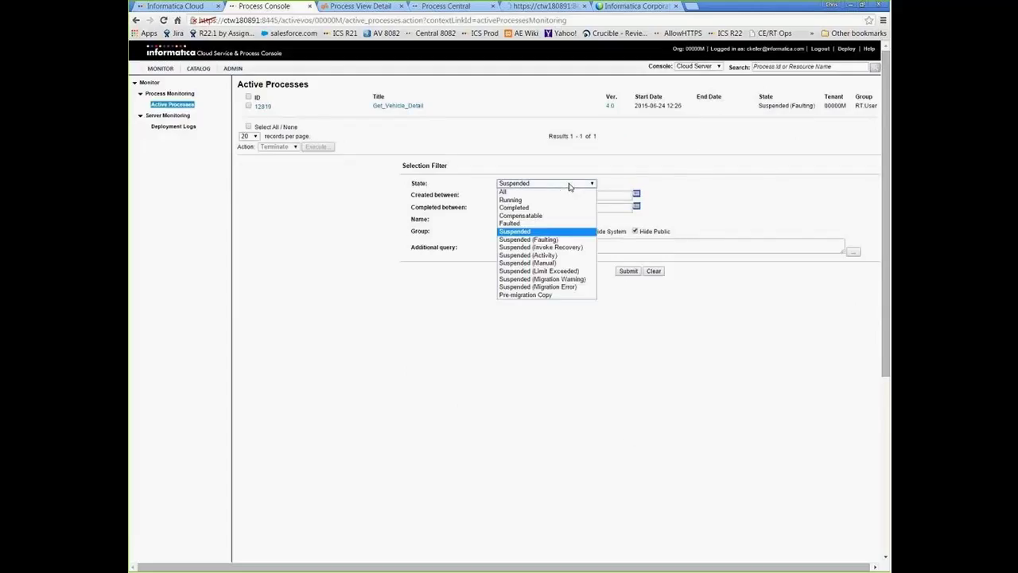
{"action": "left_click", "coordinate": [565, 242]}
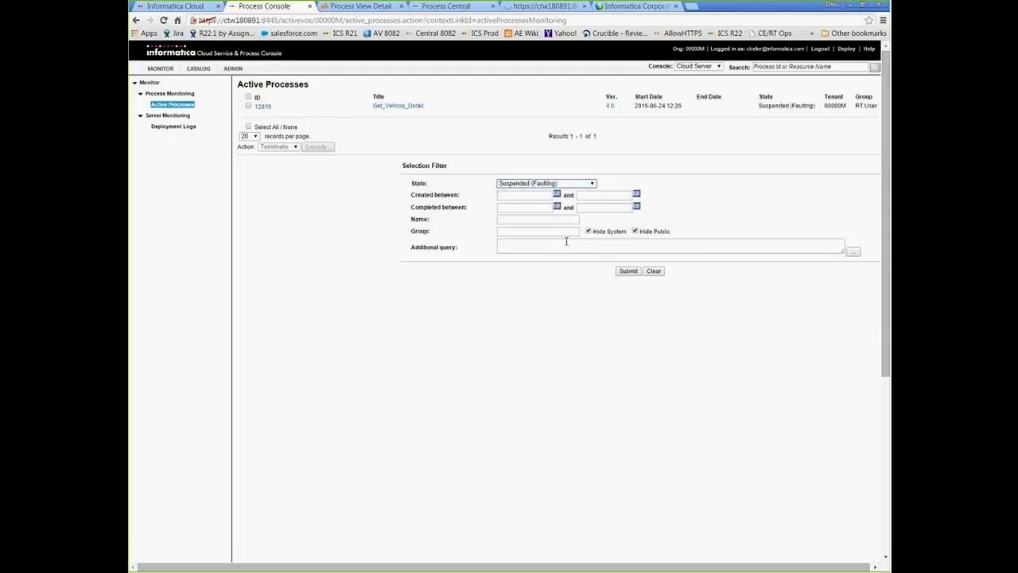
{"action": "left_click", "coordinate": [626, 272]}
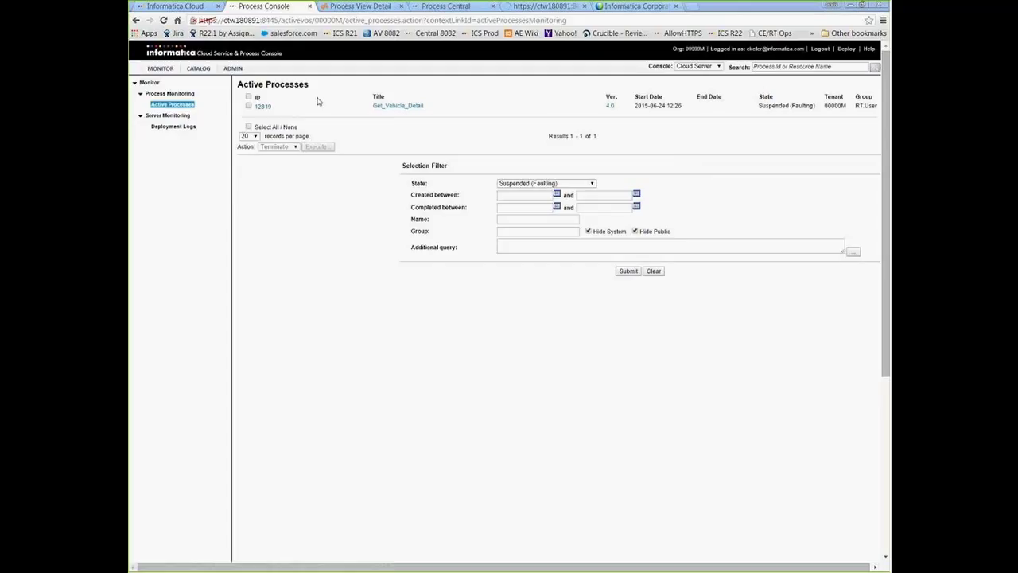
{"action": "left_click", "coordinate": [260, 108]}
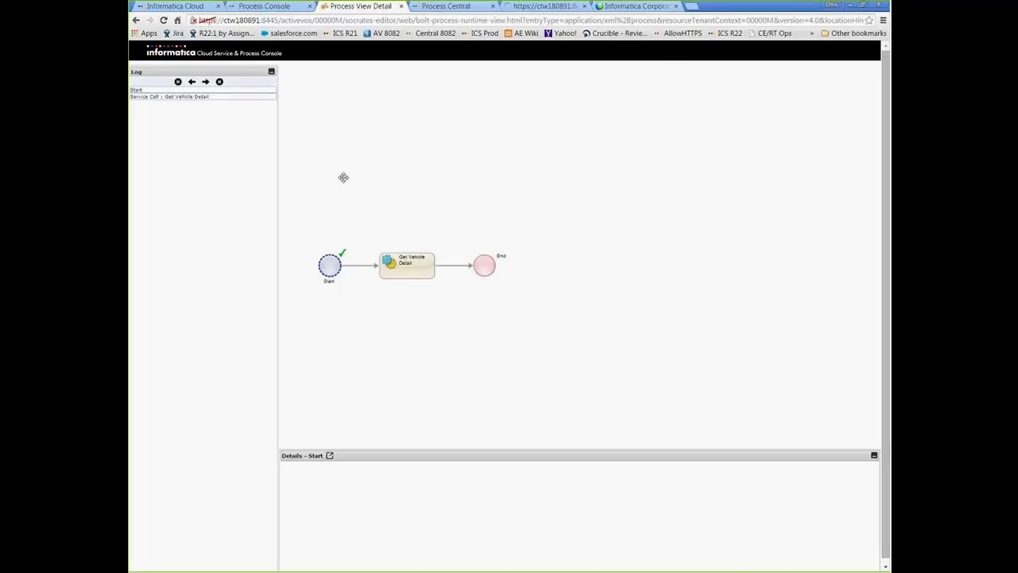
Step: Reset the Active Processes State filter to All
{"action": "left_click", "coordinate": [263, 7]}
{"action": "left_click", "coordinate": [576, 184]}
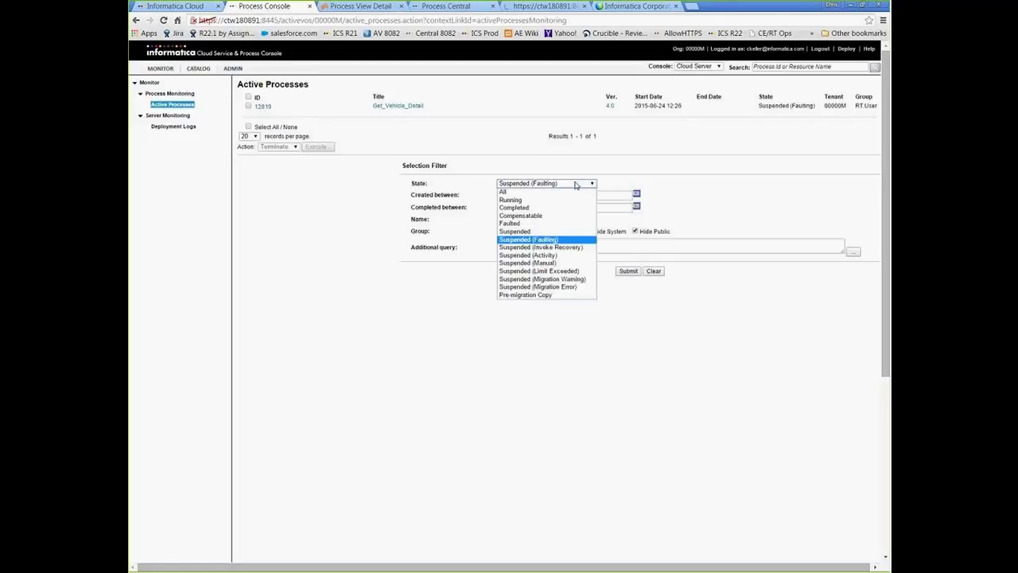
{"action": "left_click", "coordinate": [513, 192]}
{"action": "left_click", "coordinate": [628, 271]}
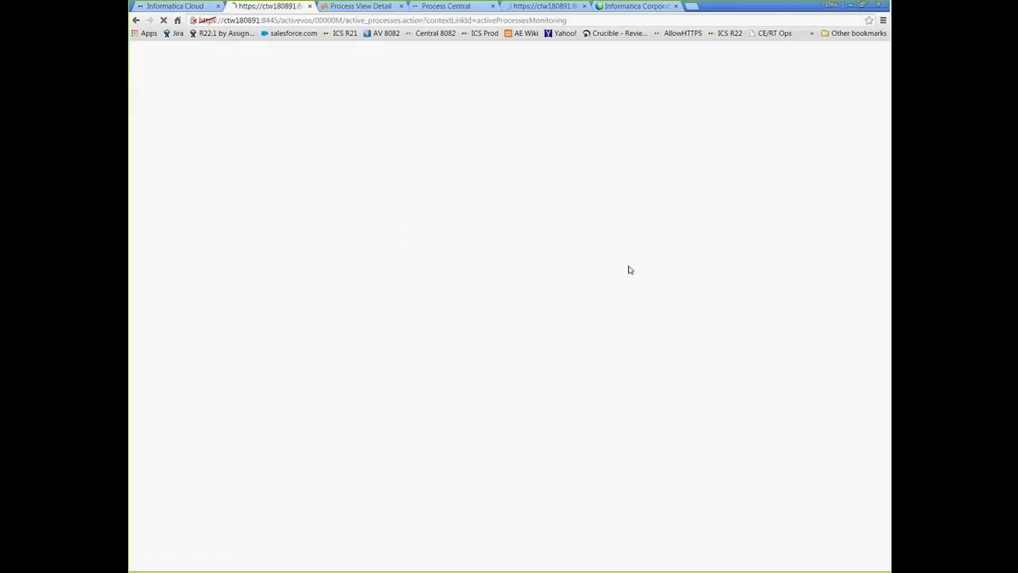
Step: View run 12817's Start input in a new tab, then open run 12819's full Process Detail
{"action": "right_click", "coordinate": [263, 119]}
{"action": "left_click", "coordinate": [283, 125]}
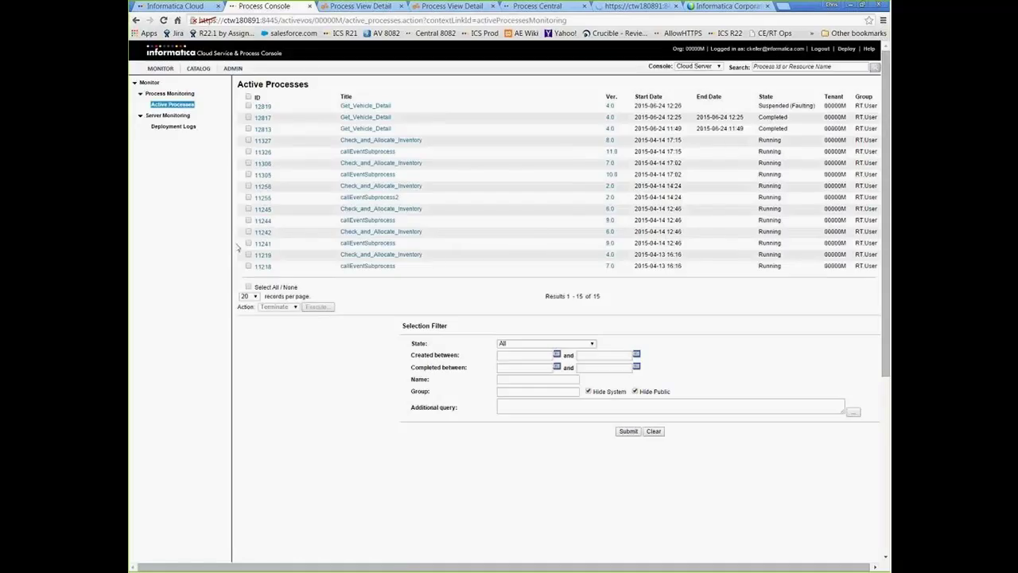
{"action": "left_click", "coordinate": [329, 265]}
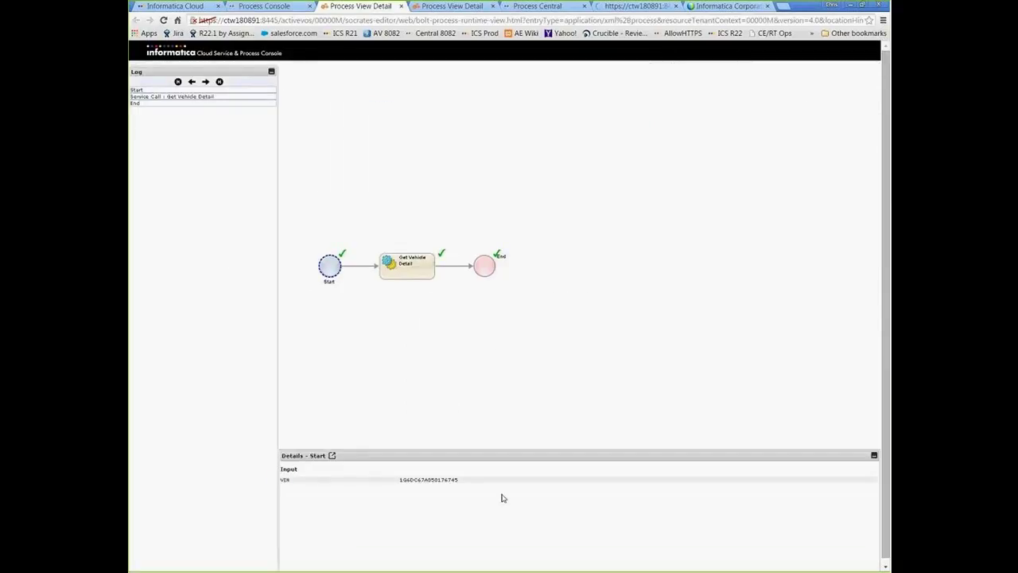
{"action": "left_click", "coordinate": [453, 6]}
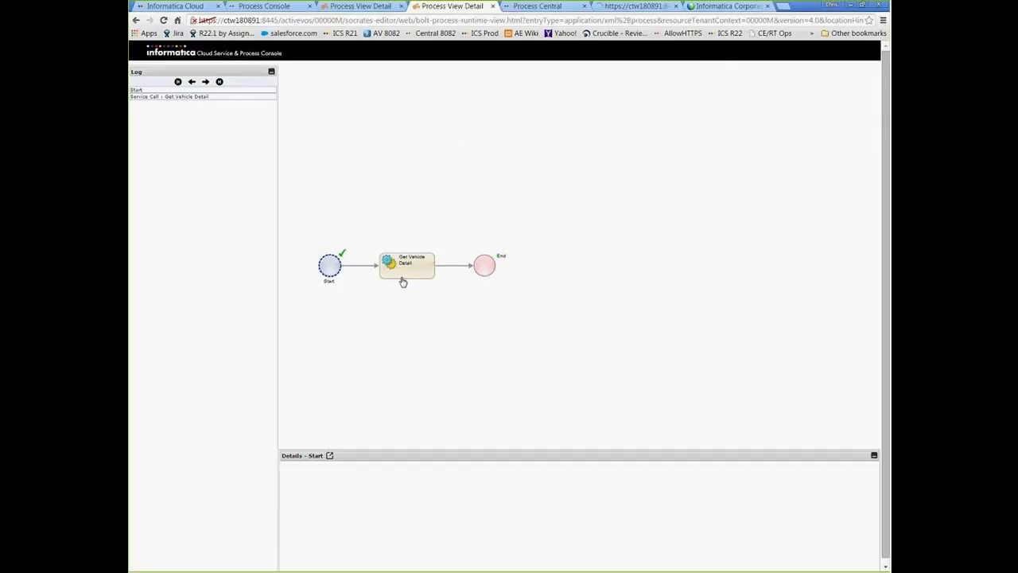
{"action": "left_click", "coordinate": [330, 455]}
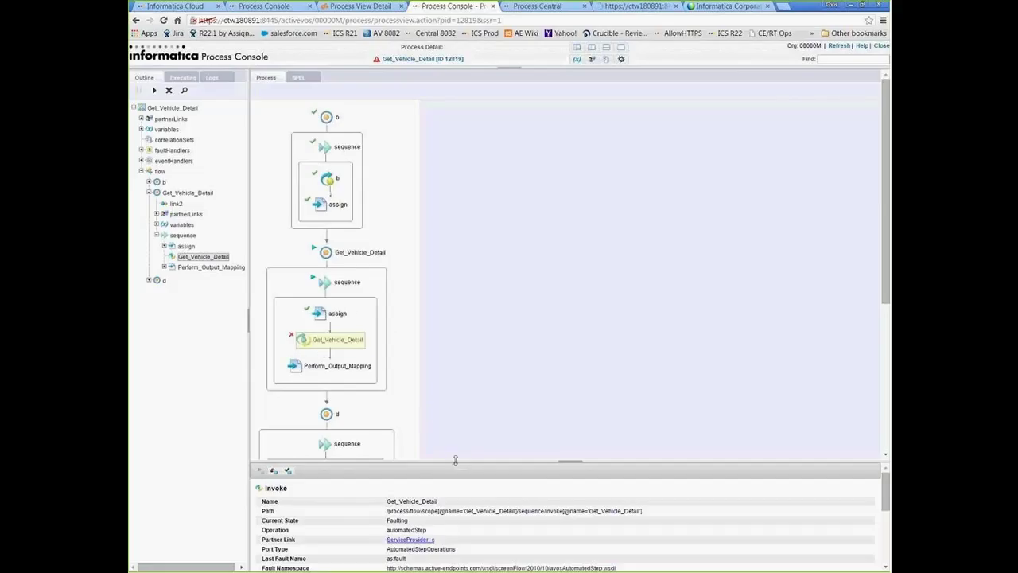
Step: Read run 12819's HTTP 404 fault message, then open the automatedStepInput variable's data
{"action": "left_click_drag", "start_coordinate": [885, 506], "coordinate": [885, 556]}
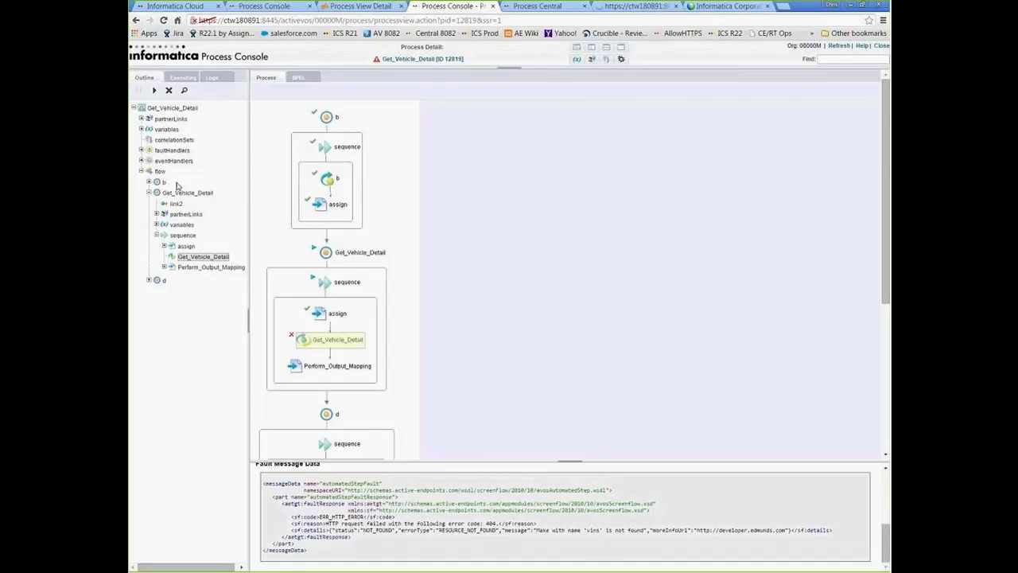
{"action": "scroll", "coordinate": [875, 497], "scroll_direction": "up", "scroll_amount": 3}
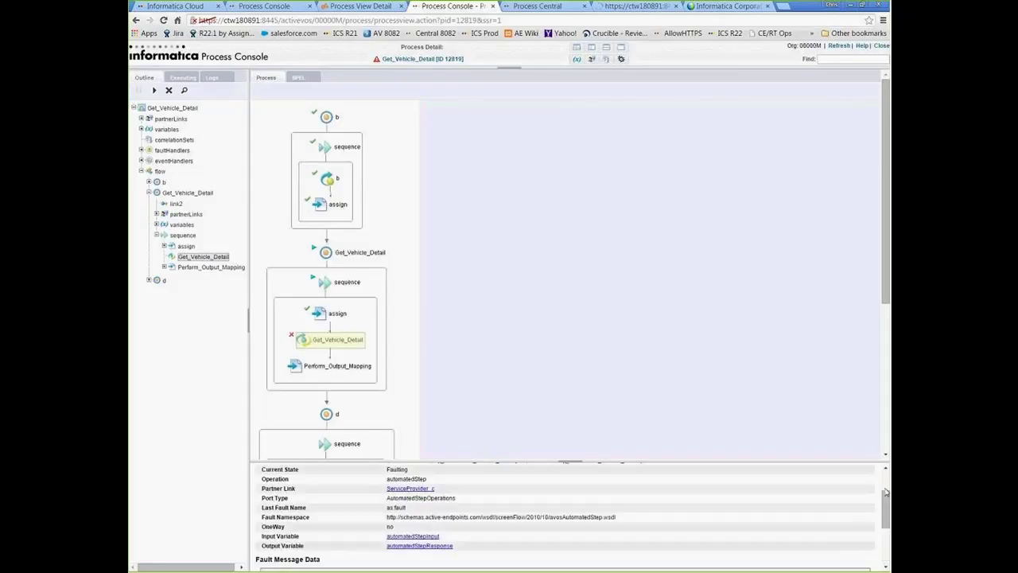
{"action": "left_click", "coordinate": [408, 537]}
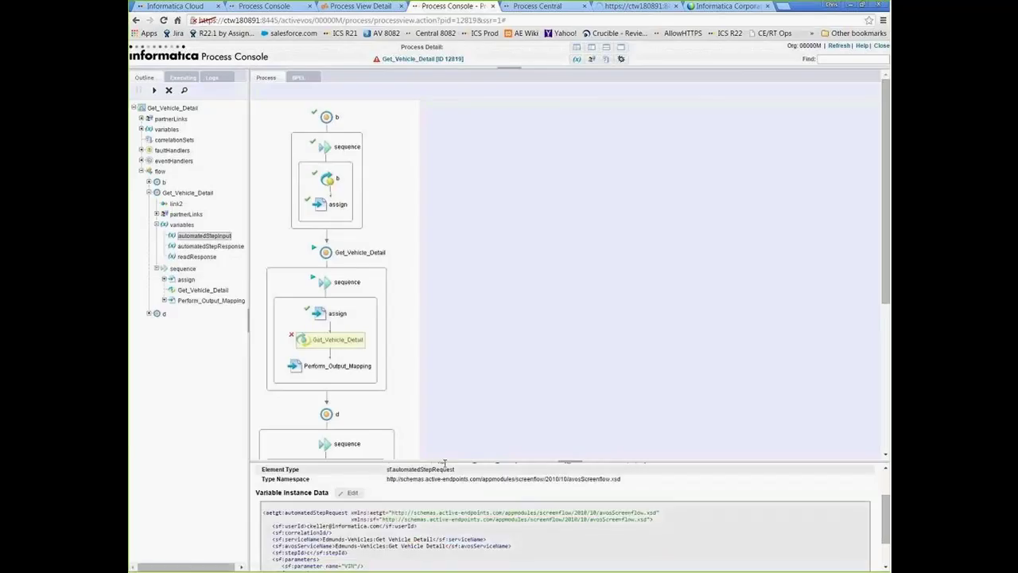
Step: Paste a VIN value into automatedStepInput's empty VIN parameter, save the data and close the dialog
{"action": "left_click_drag", "start_coordinate": [443, 463], "coordinate": [450, 424]}
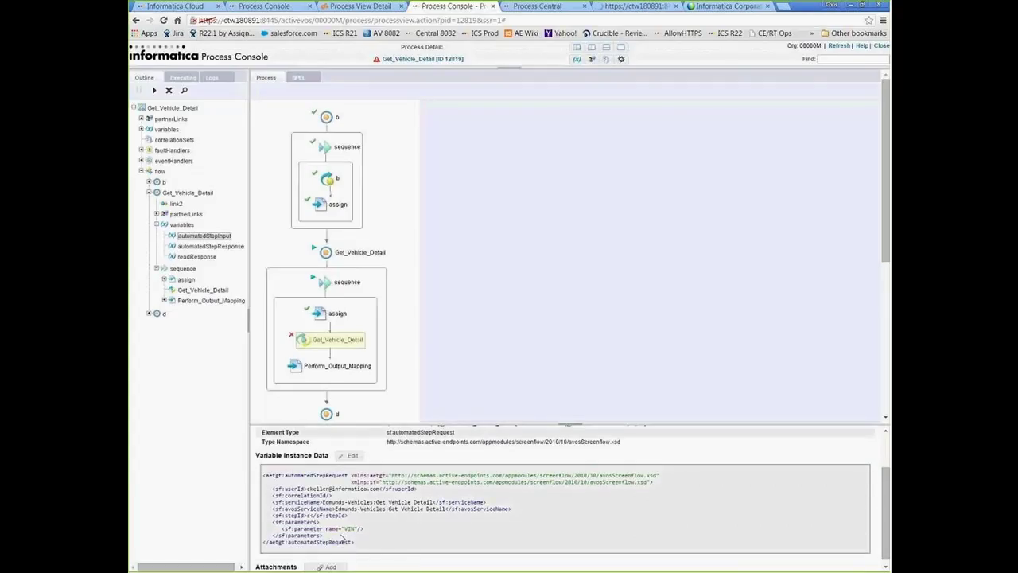
{"action": "left_click", "coordinate": [348, 456]}
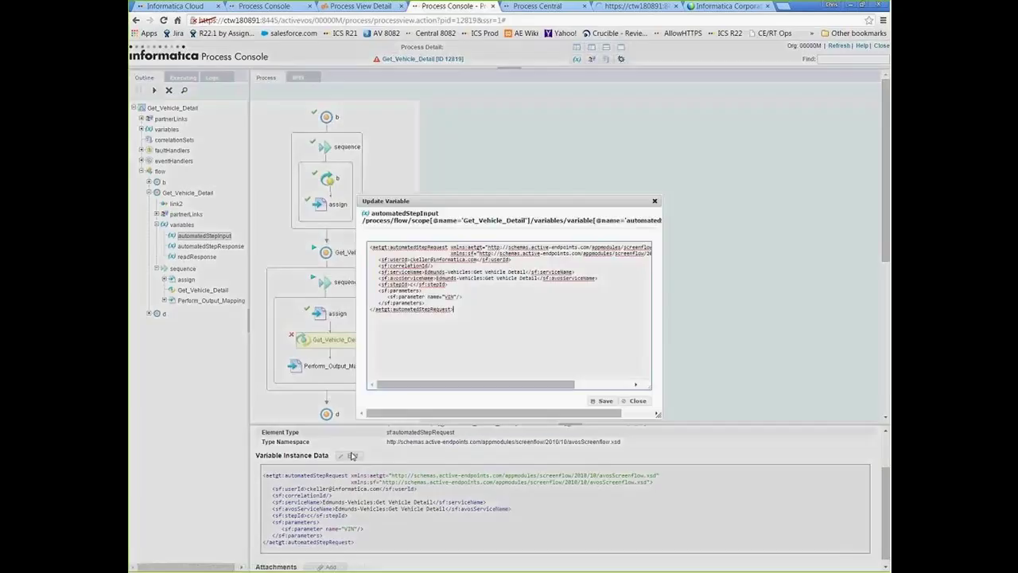
{"action": "left_click", "coordinate": [459, 297]}
{"action": "type", "text": "><"}
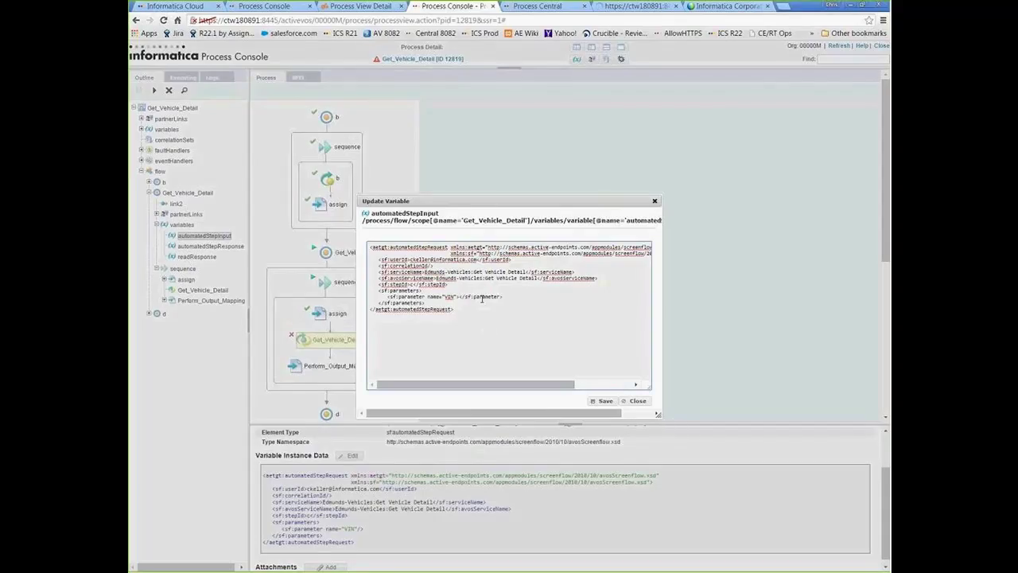
{"action": "type", "text": "1G6DC67A460176746"}
{"action": "left_click", "coordinate": [605, 400]}
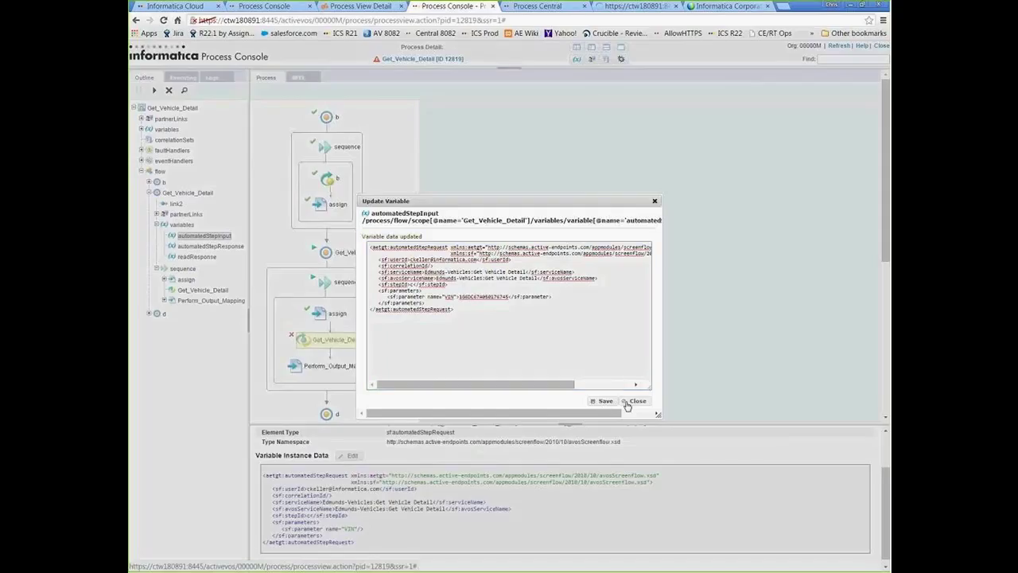
{"action": "left_click", "coordinate": [627, 403]}
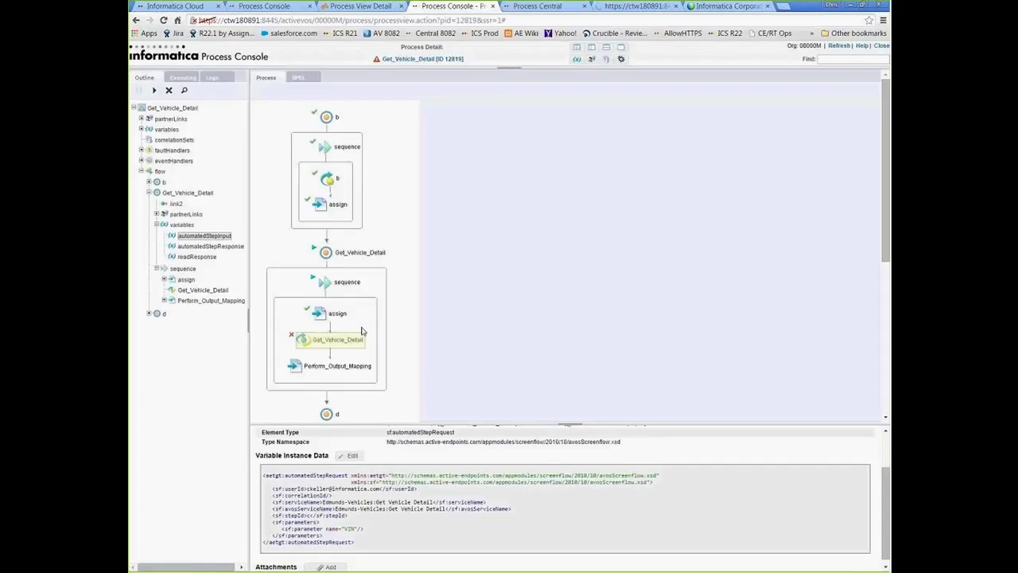
Step: Retry the faulted Get_Vehicle_Detail step, resume run 12819, and check the lookup result tab
{"action": "left_click", "coordinate": [333, 342]}
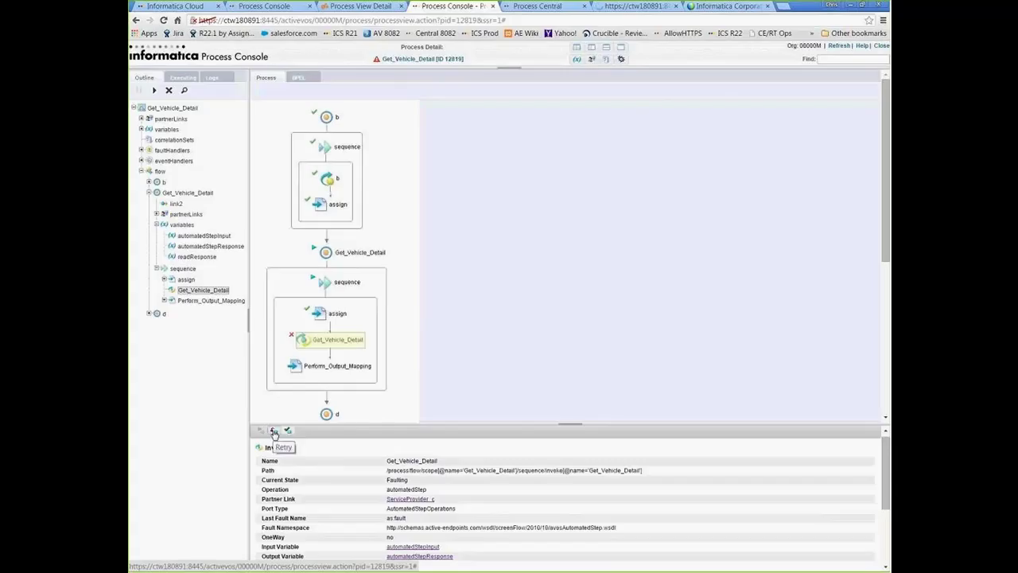
{"action": "left_click", "coordinate": [275, 432]}
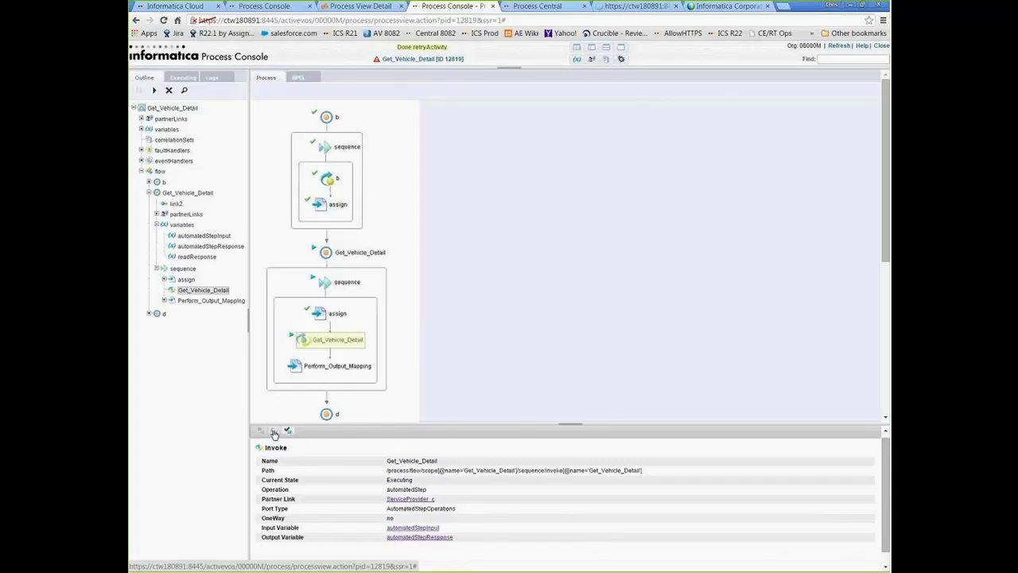
{"action": "left_click", "coordinate": [155, 91]}
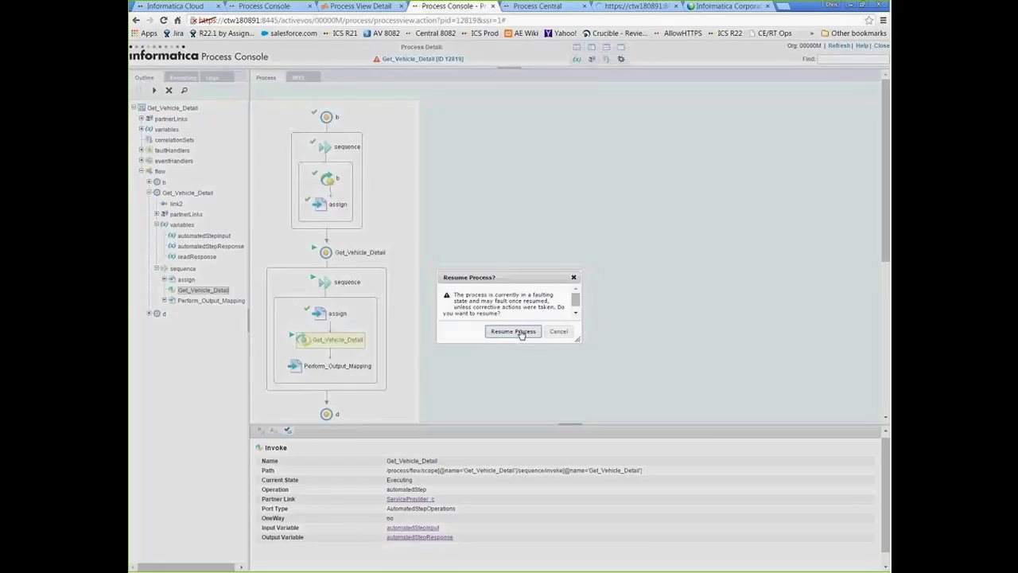
{"action": "left_click", "coordinate": [513, 331]}
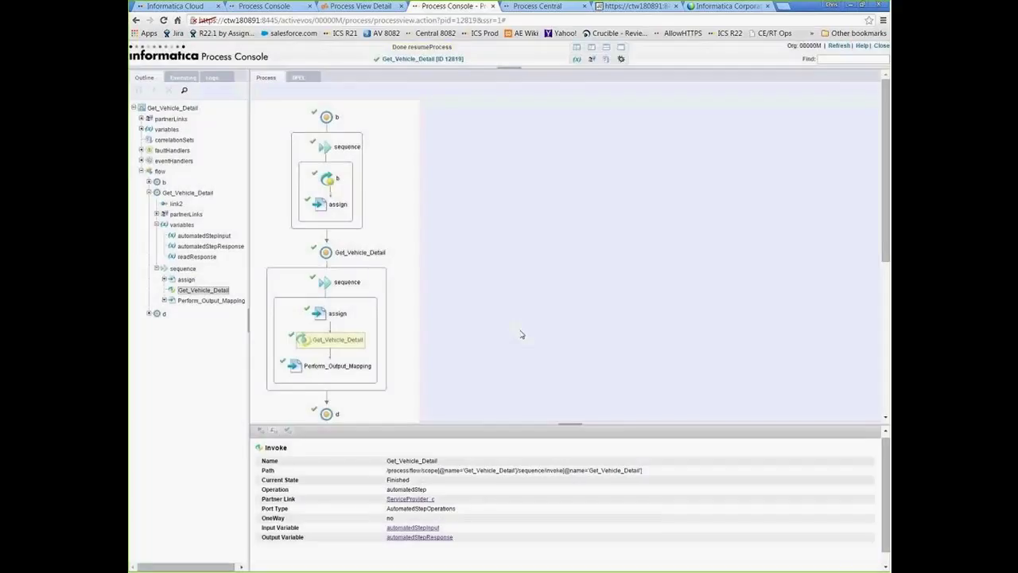
{"action": "scroll", "coordinate": [524, 334], "scroll_direction": "down", "scroll_amount": 5}
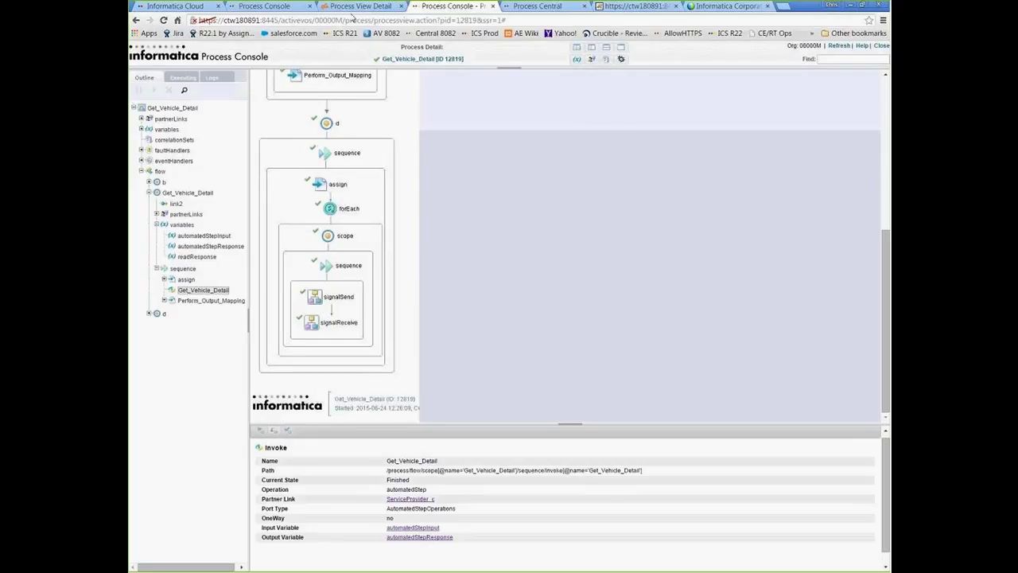
{"action": "left_click", "coordinate": [633, 12]}
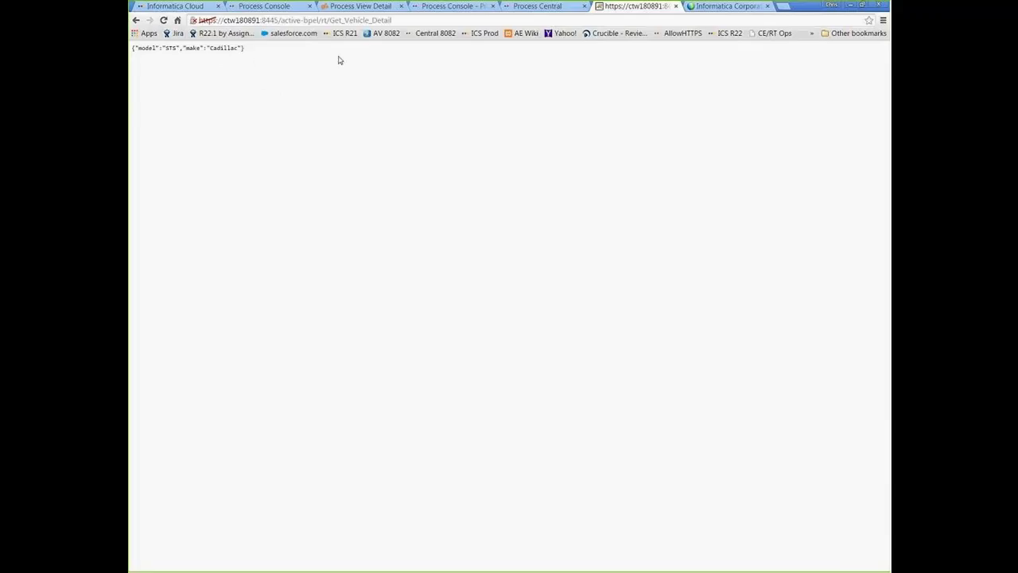
Step: Refresh Active Processes to see run 12819 Completed and open its runtime diagram
{"action": "left_click", "coordinate": [537, 6]}
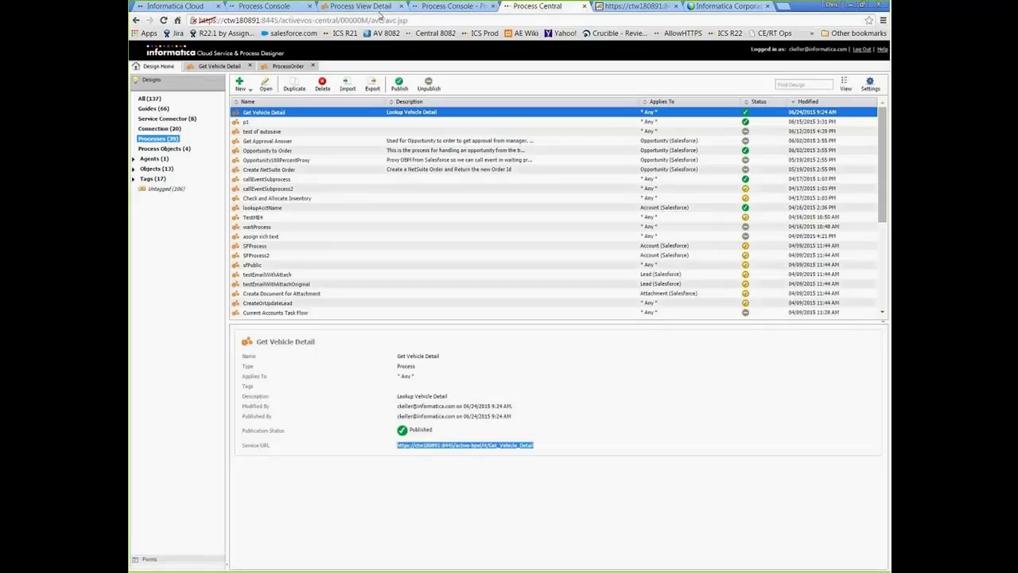
{"action": "left_click", "coordinate": [450, 6]}
{"action": "left_click", "coordinate": [351, 7]}
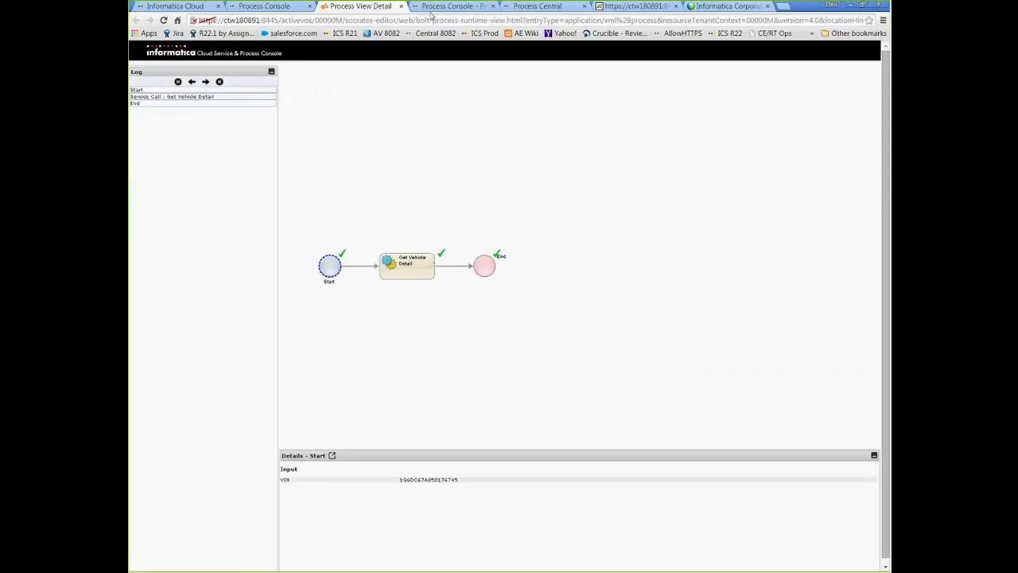
{"action": "left_click", "coordinate": [291, 5]}
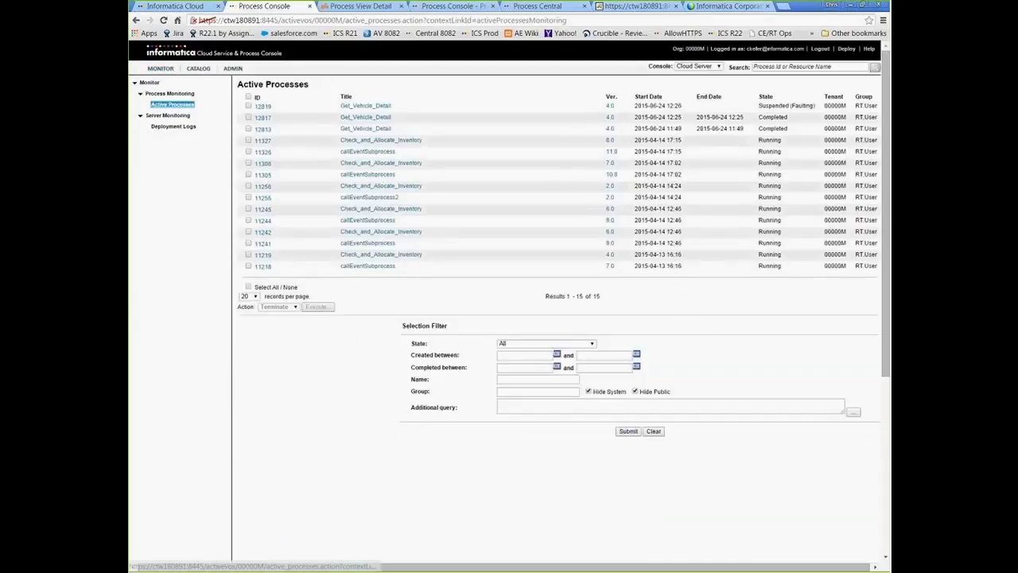
{"action": "left_click", "coordinate": [172, 104]}
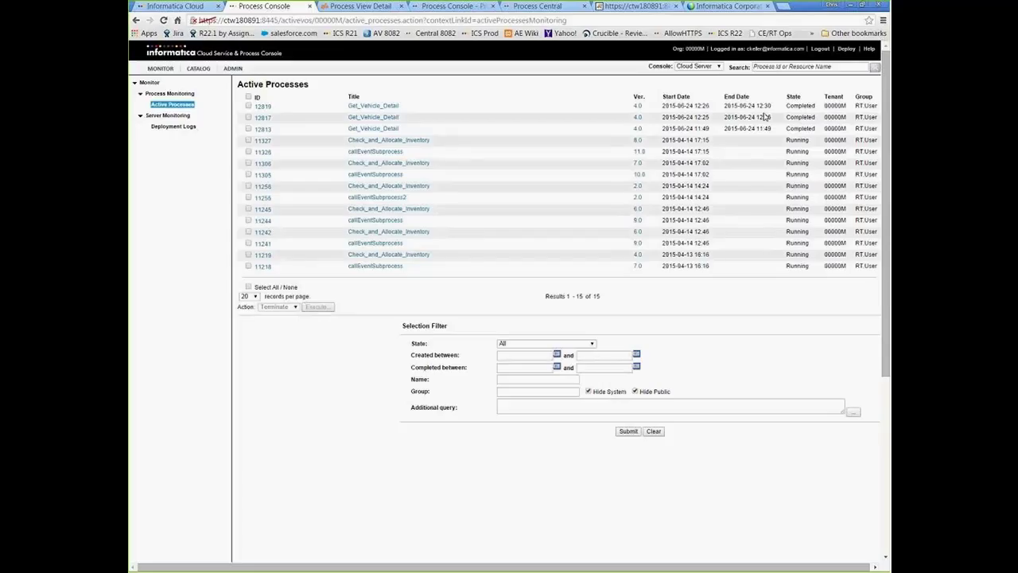
{"action": "left_click", "coordinate": [263, 106]}
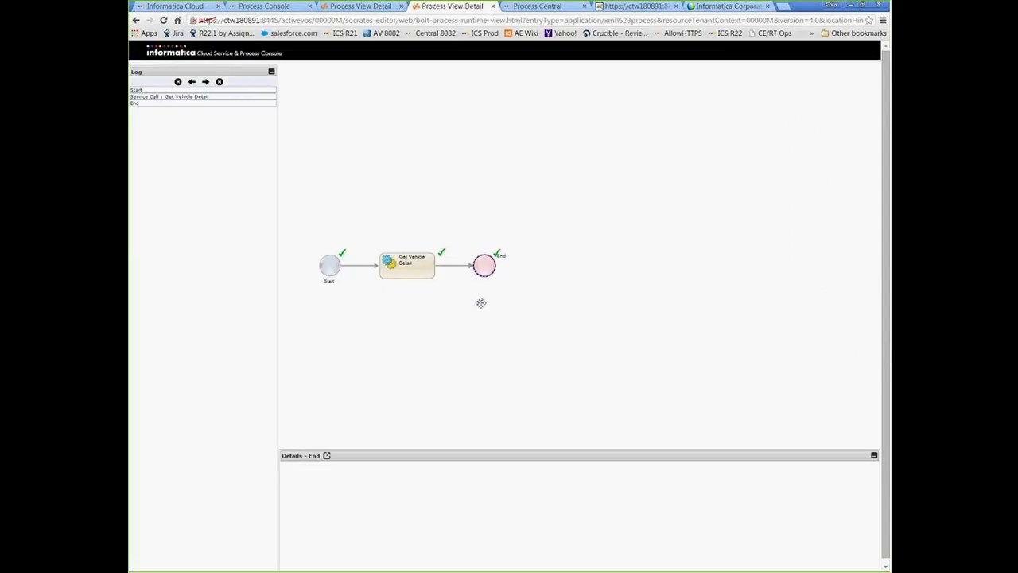
Step: Review the Get Vehicle Detail service call output: Cadillac STS, 2005, 4 doors, automatic, V8
{"action": "left_click", "coordinate": [428, 272]}
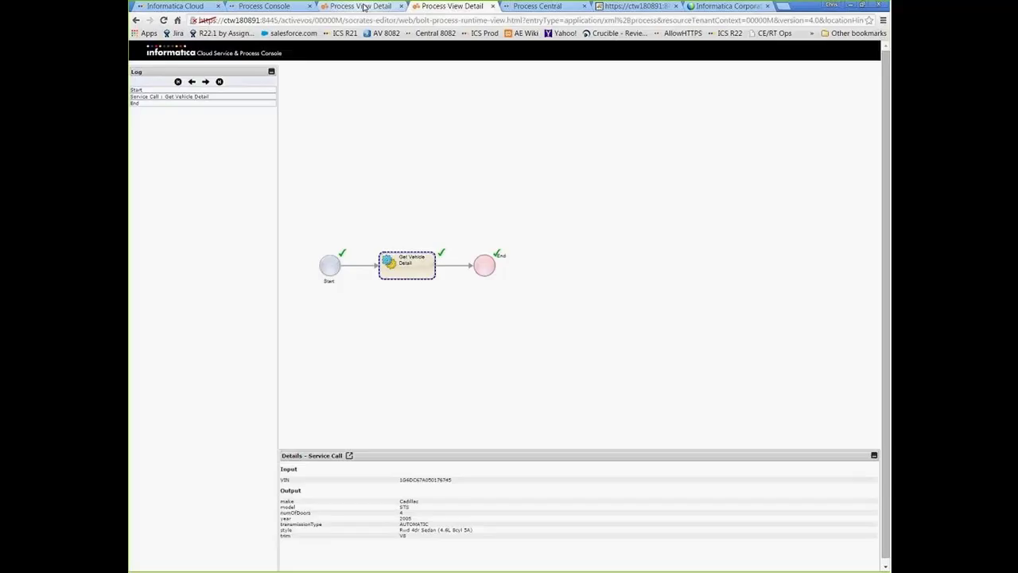
{"action": "left_click", "coordinate": [266, 7]}
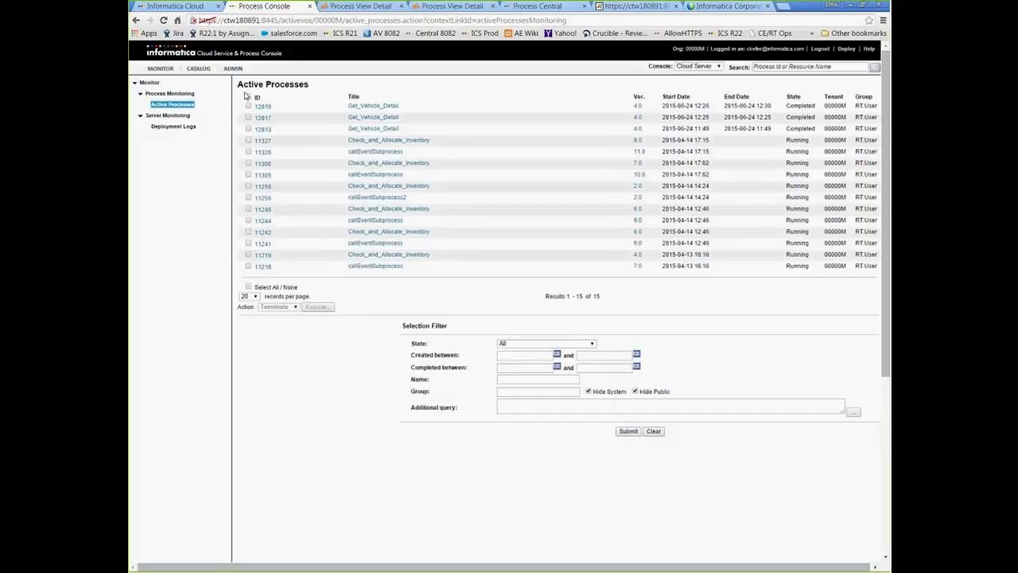
{"action": "left_click", "coordinate": [448, 6]}
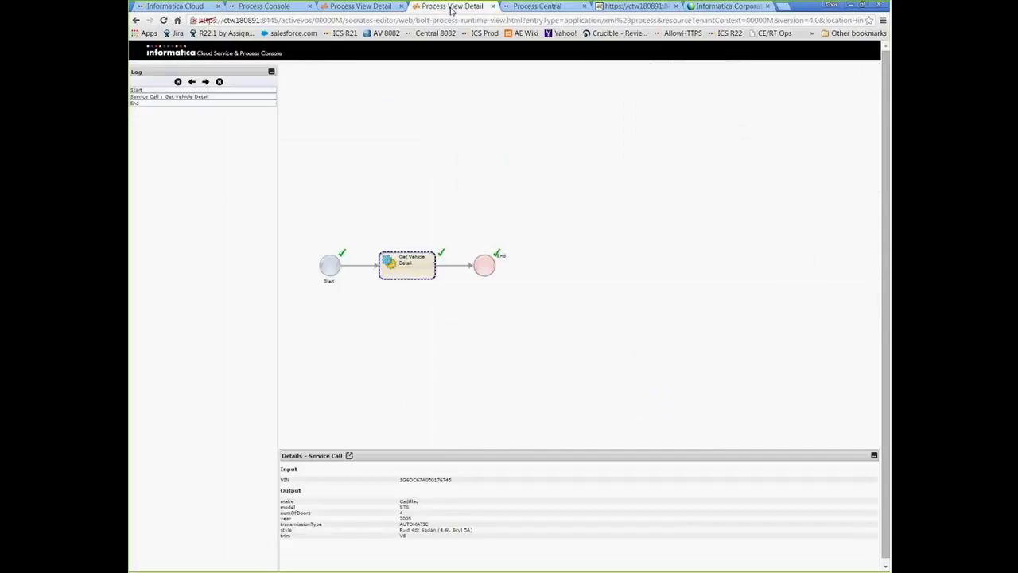
Step: Set the Get Vehicle Detail process's advanced Tracing Level to None and apply it
{"action": "left_click", "coordinate": [525, 8]}
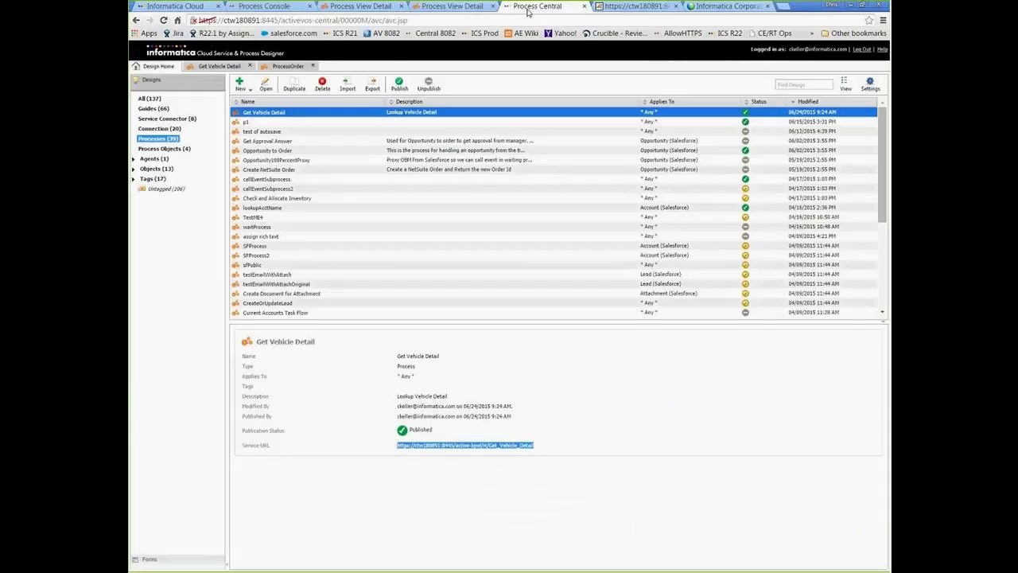
{"action": "left_click", "coordinate": [223, 66]}
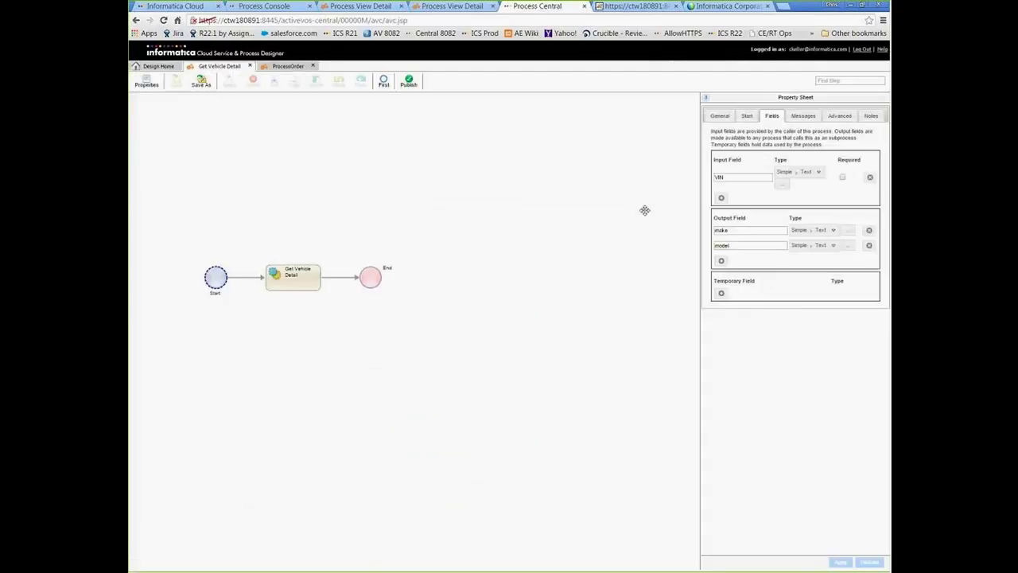
{"action": "left_click", "coordinate": [841, 118]}
{"action": "left_click", "coordinate": [771, 145]}
{"action": "left_click", "coordinate": [771, 151]}
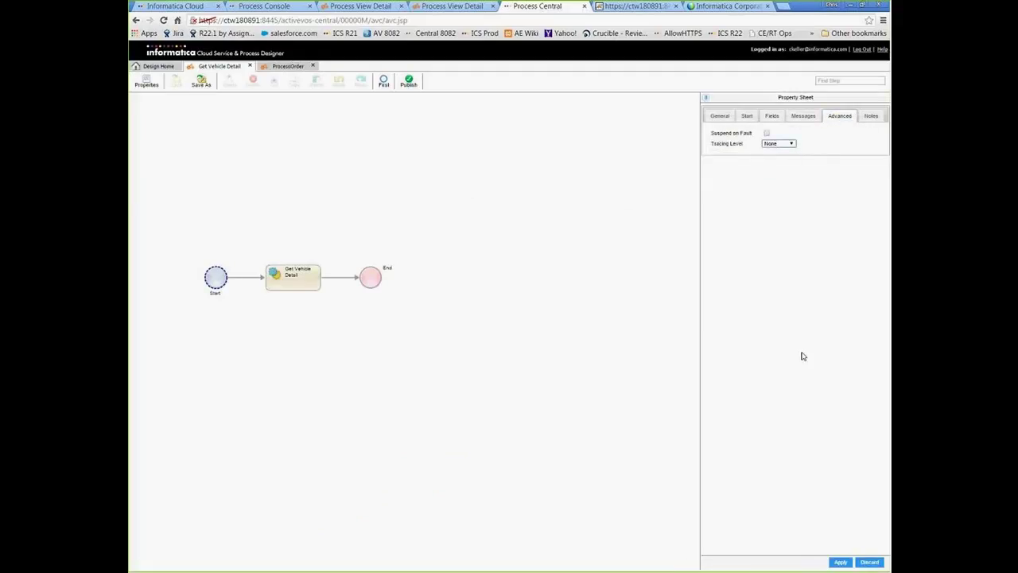
{"action": "left_click", "coordinate": [839, 561]}
{"action": "left_click", "coordinate": [840, 564]}
{"action": "left_click", "coordinate": [840, 564]}
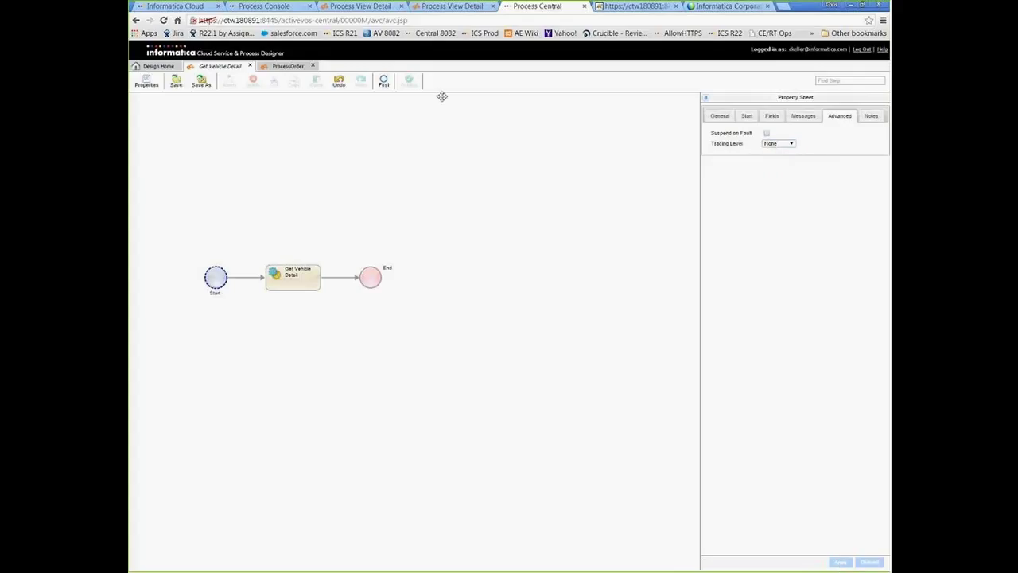
Step: Save and republish the Get Vehicle Detail process
{"action": "left_click", "coordinate": [172, 81]}
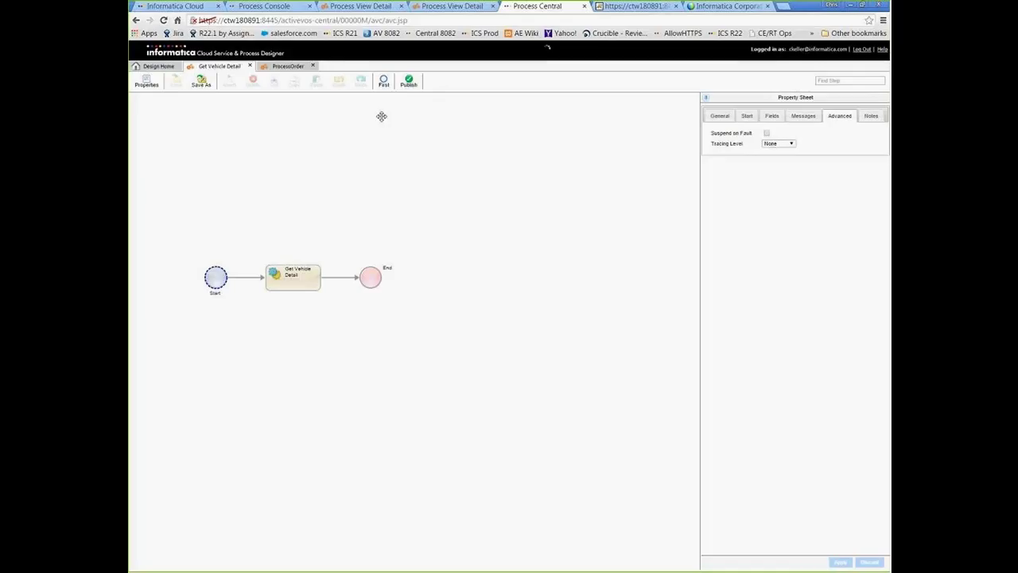
{"action": "left_click", "coordinate": [409, 82]}
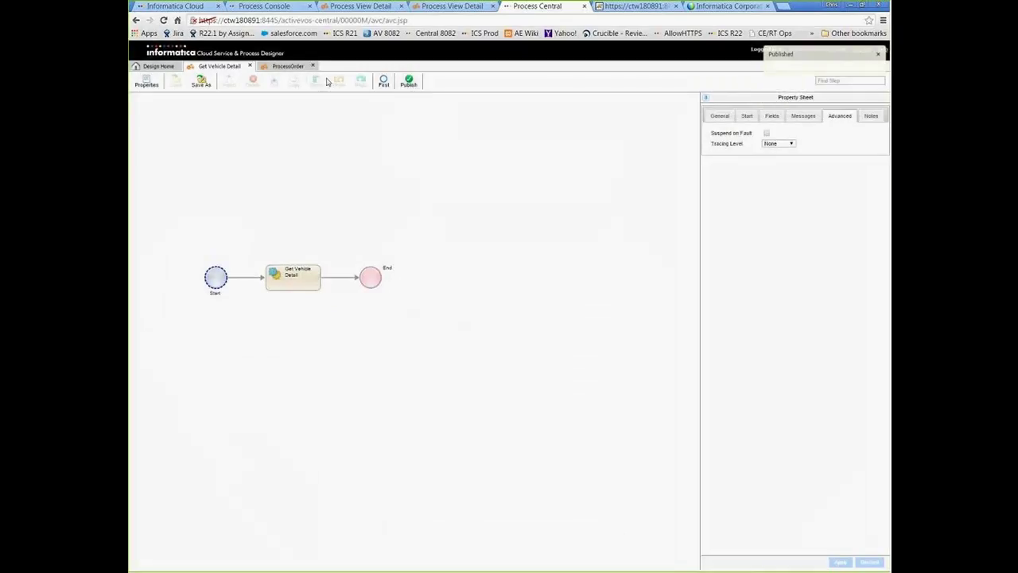
{"action": "left_click", "coordinate": [601, 8]}
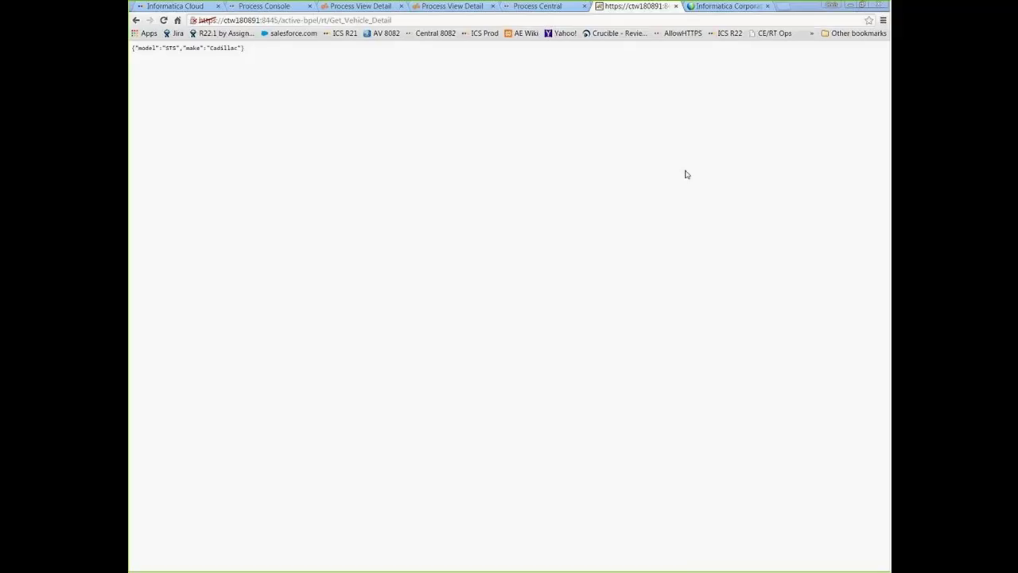
Step: Re-invoke the Get Vehicle Detail service URL with a VIN parameter, returning model STS, make Cadillac
{"action": "left_click", "coordinate": [522, 20]}
{"action": "type", "text": "https://ctw180891:8445/active-bpel/rt/Get_Vehicle_Detail?VIN=1G6DC67A050176745"}
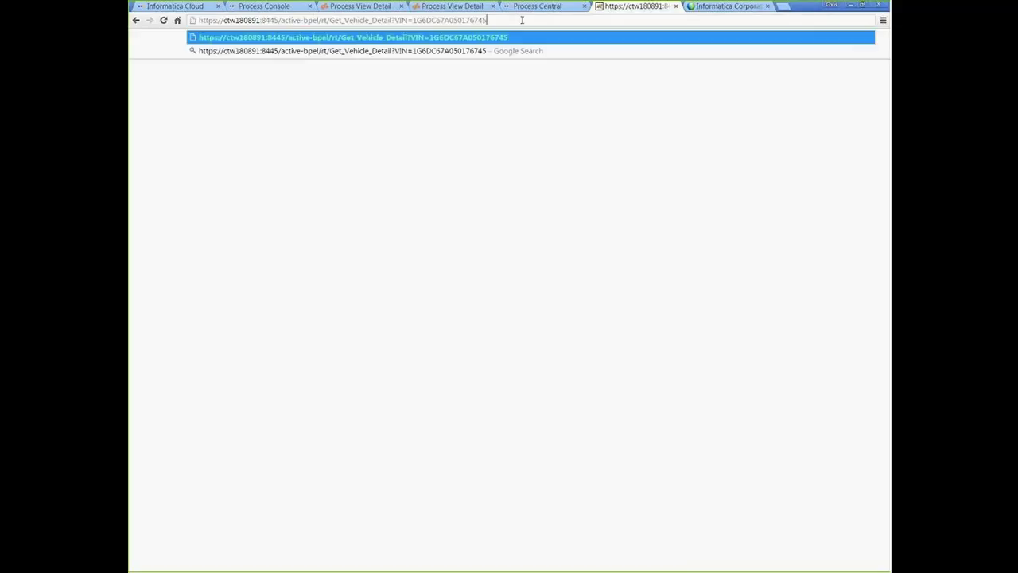
{"action": "key", "text": "Return"}
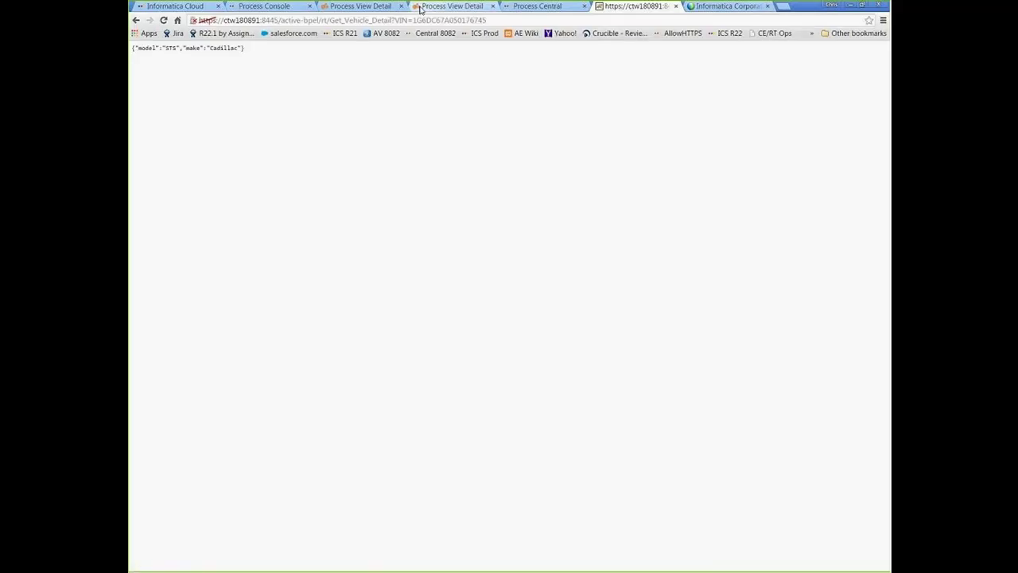
{"action": "left_click", "coordinate": [265, 7]}
Step: Inspect new Completed run 12826 (version 5.0), confirming Start, service call and End succeeded
{"action": "left_click", "coordinate": [163, 107]}
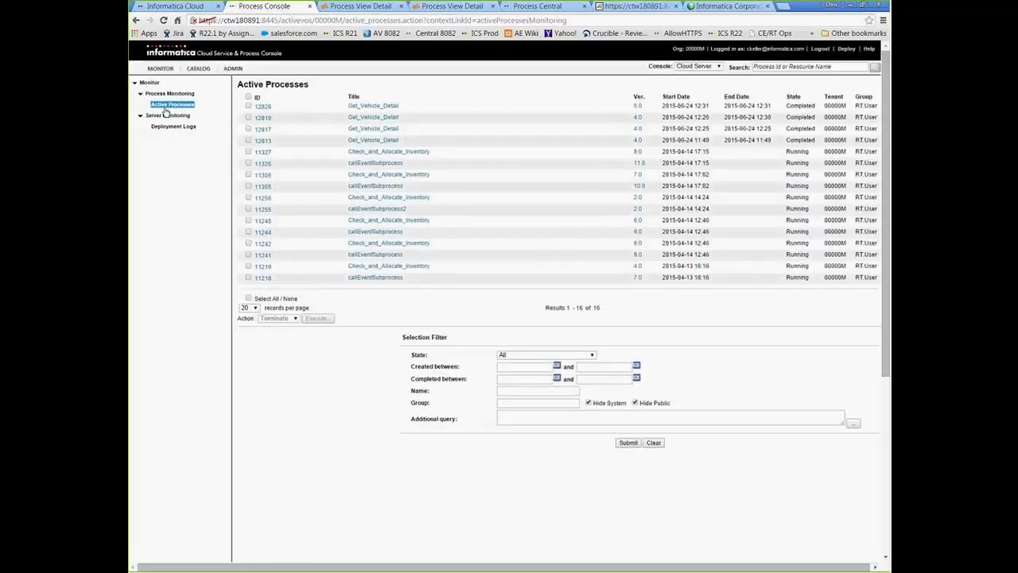
{"action": "left_click", "coordinate": [262, 107]}
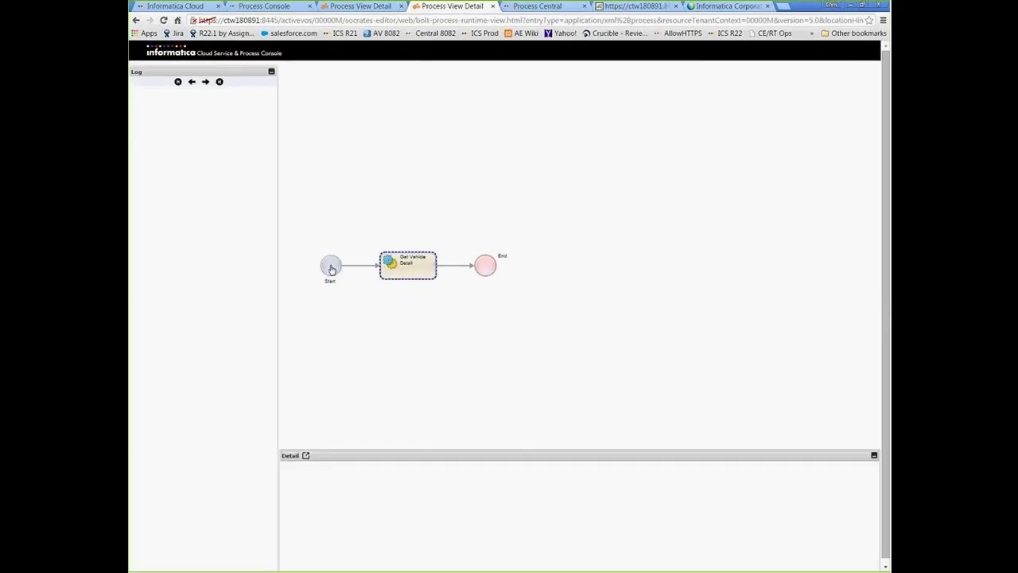
{"action": "left_click", "coordinate": [307, 457]}
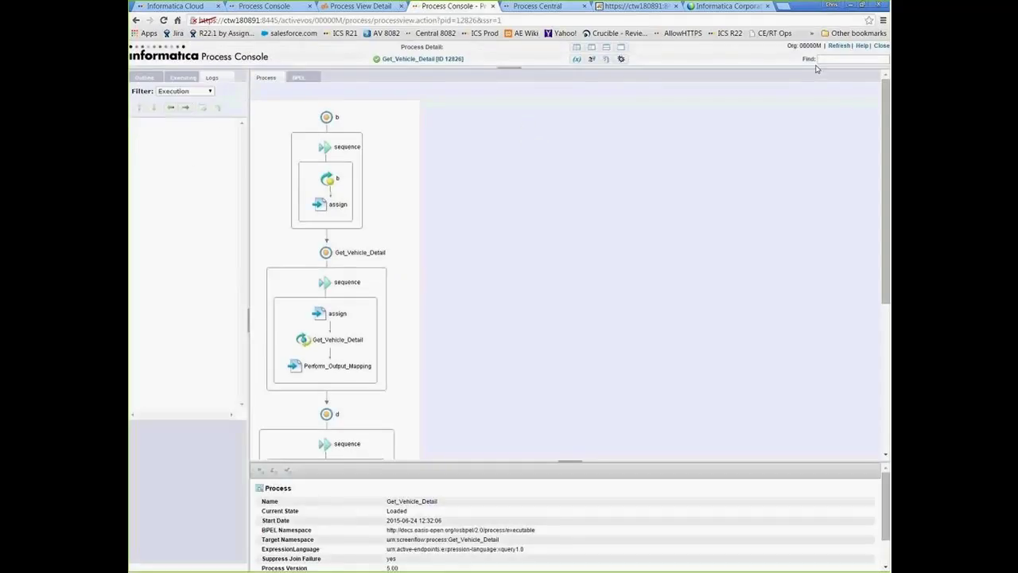
{"action": "left_click", "coordinate": [840, 46]}
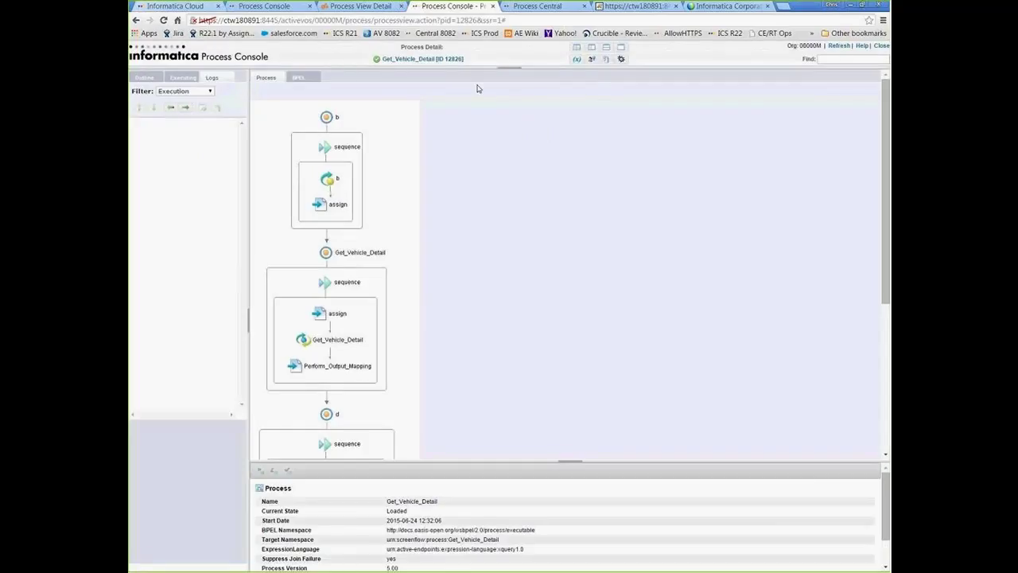
{"action": "left_click", "coordinate": [363, 7]}
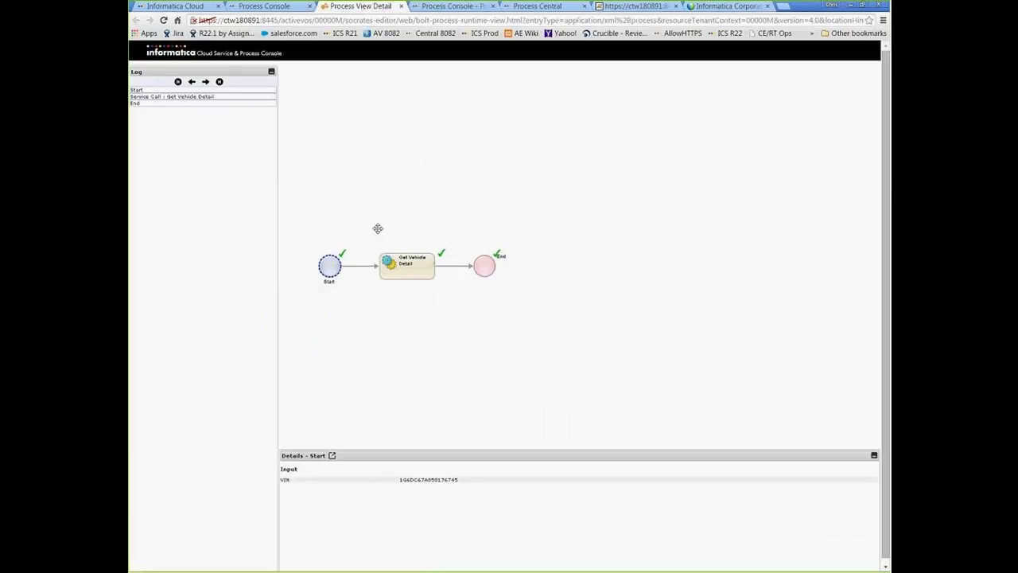